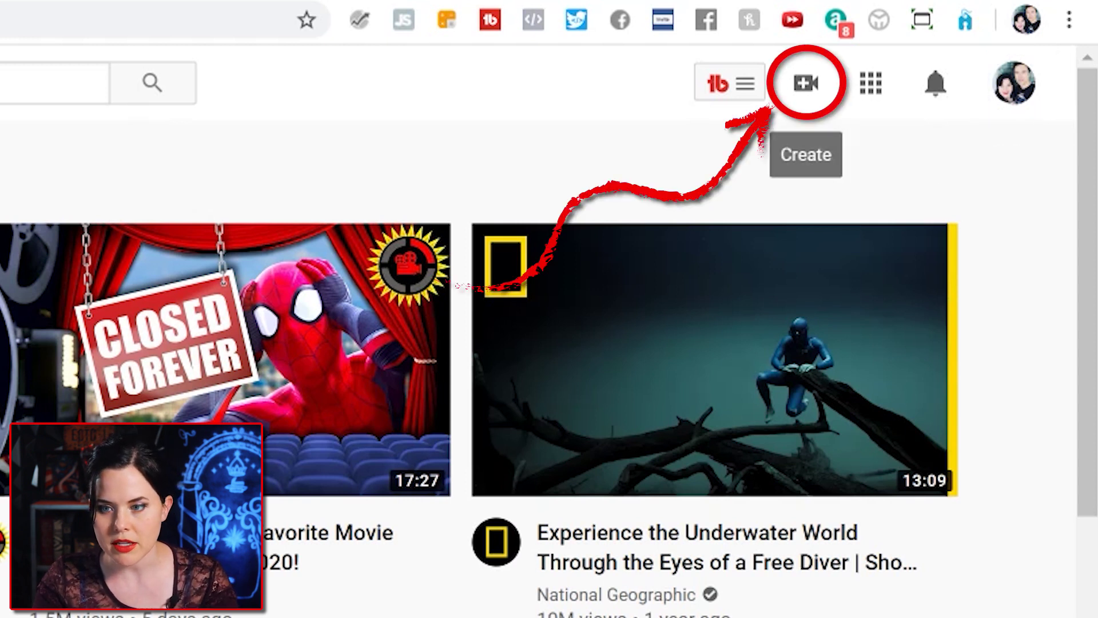
# Start a new video upload and add the drums MP4 video file from the computer
pyautogui.click(806, 83)
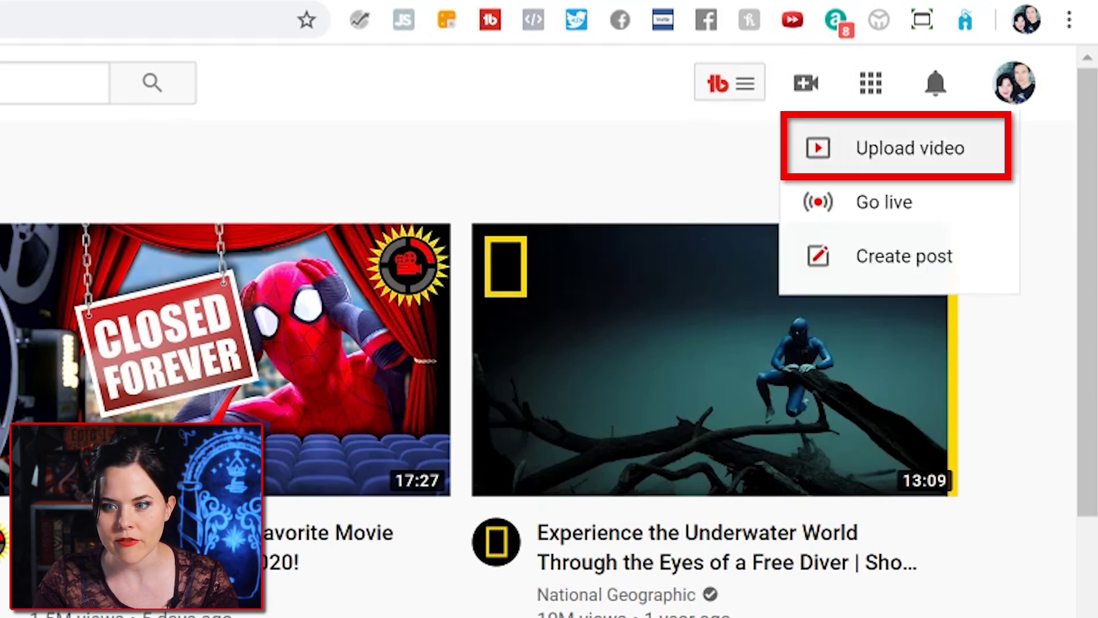
pyautogui.click(909, 148)
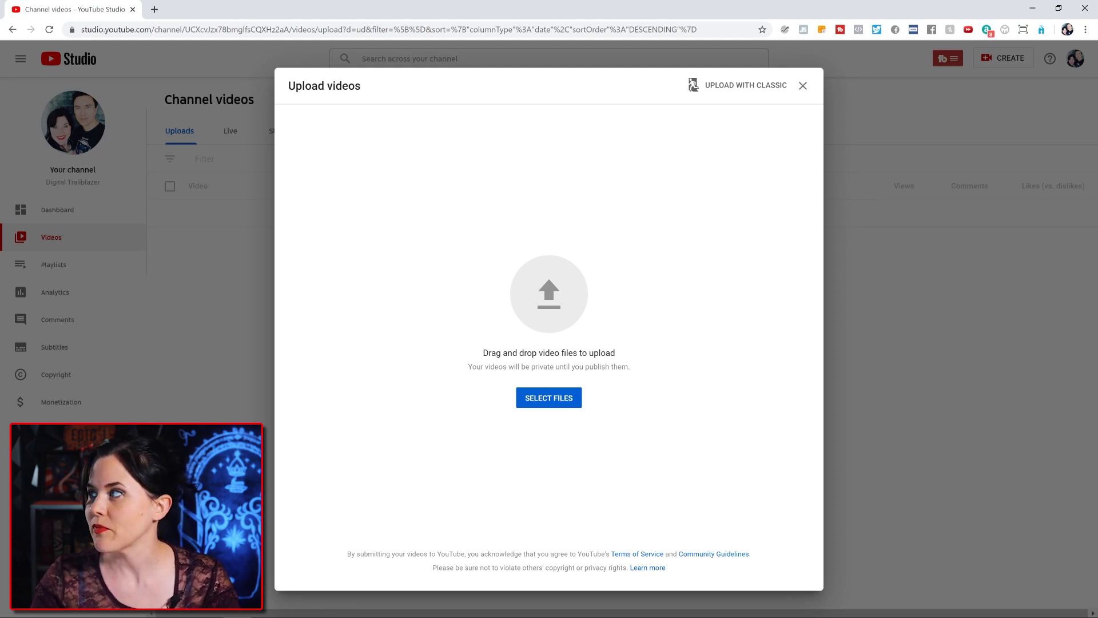
pyautogui.moveTo(957, 5); pyautogui.dragTo(546, 286)
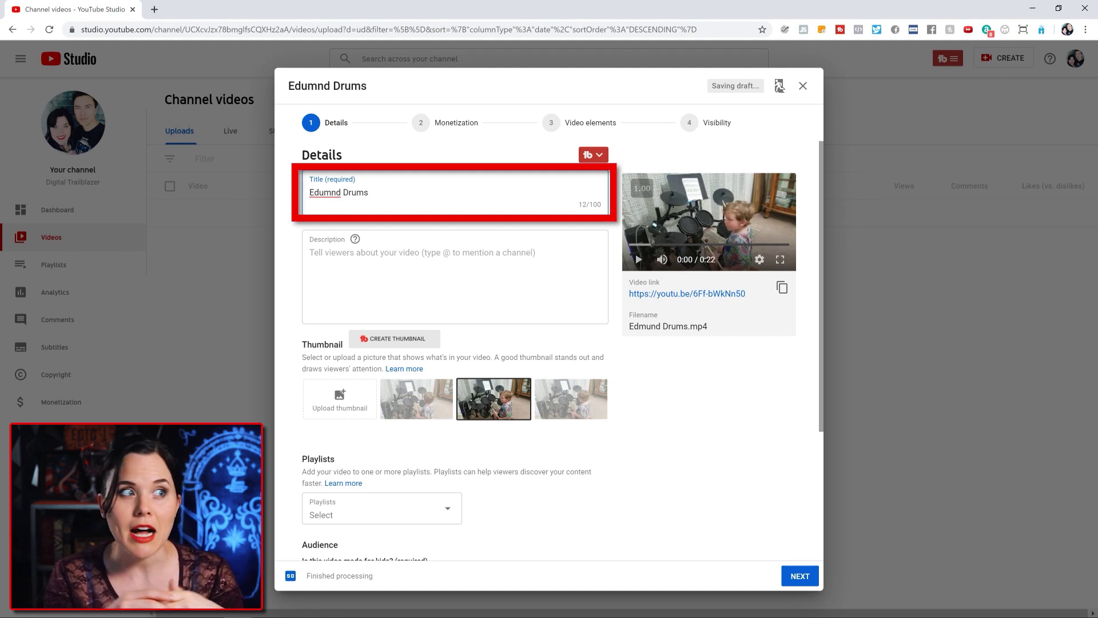
# Set the video title to "How To Play Drums - Beginners Tutorial" and move on to the description
pyautogui.hotkey('ctrl', 'a')
pyautogui.write('H')
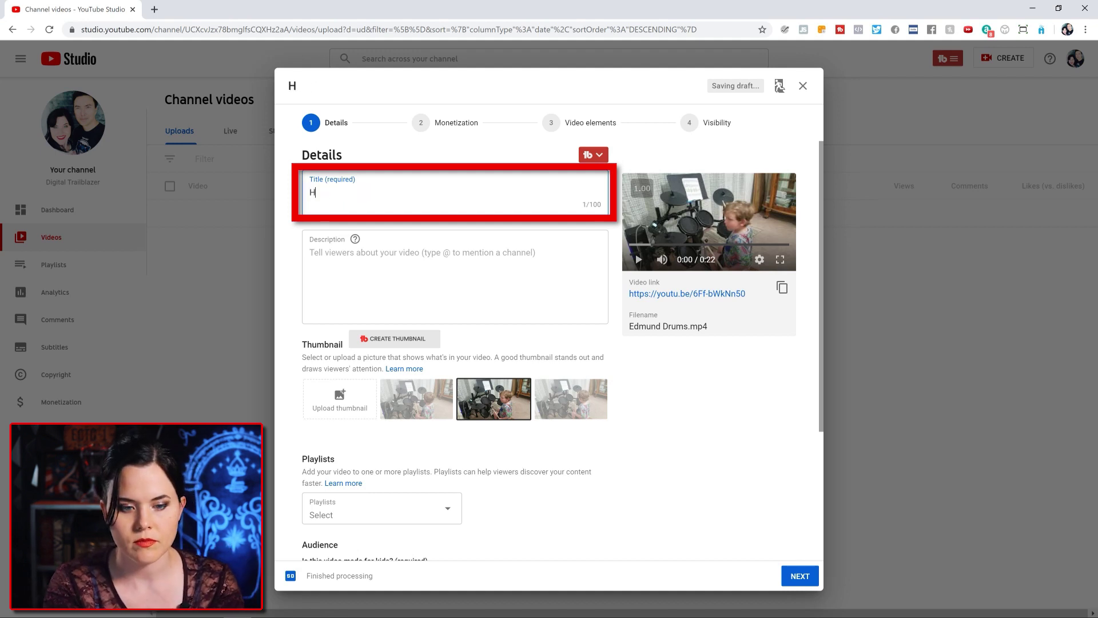
pyautogui.write('ow To Play Drums - Beginners Tutorial')
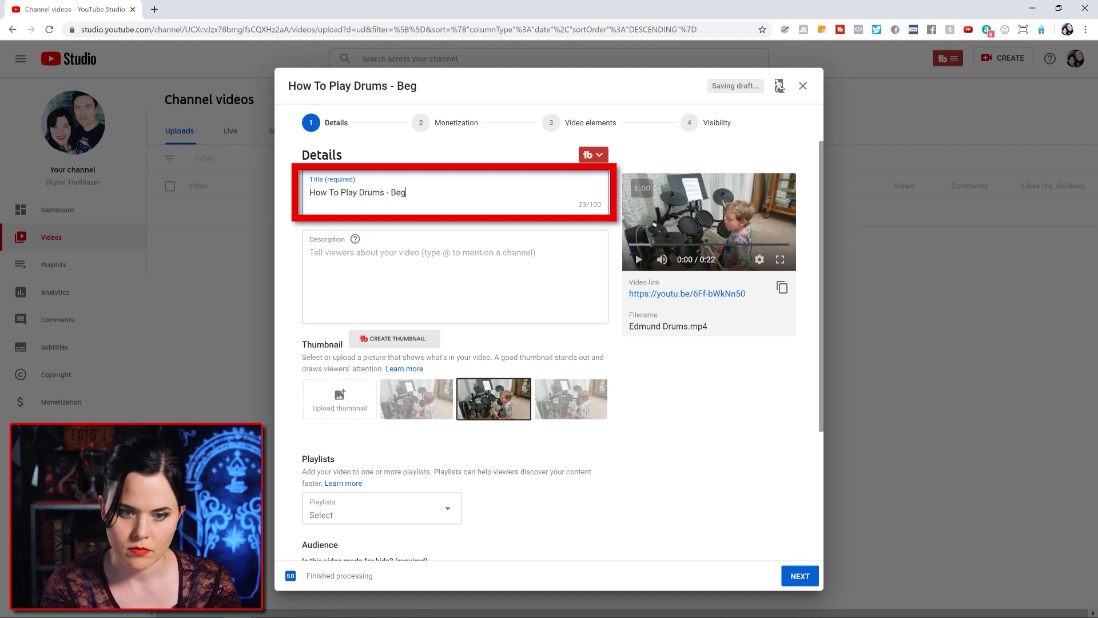
pyautogui.press('Tab')
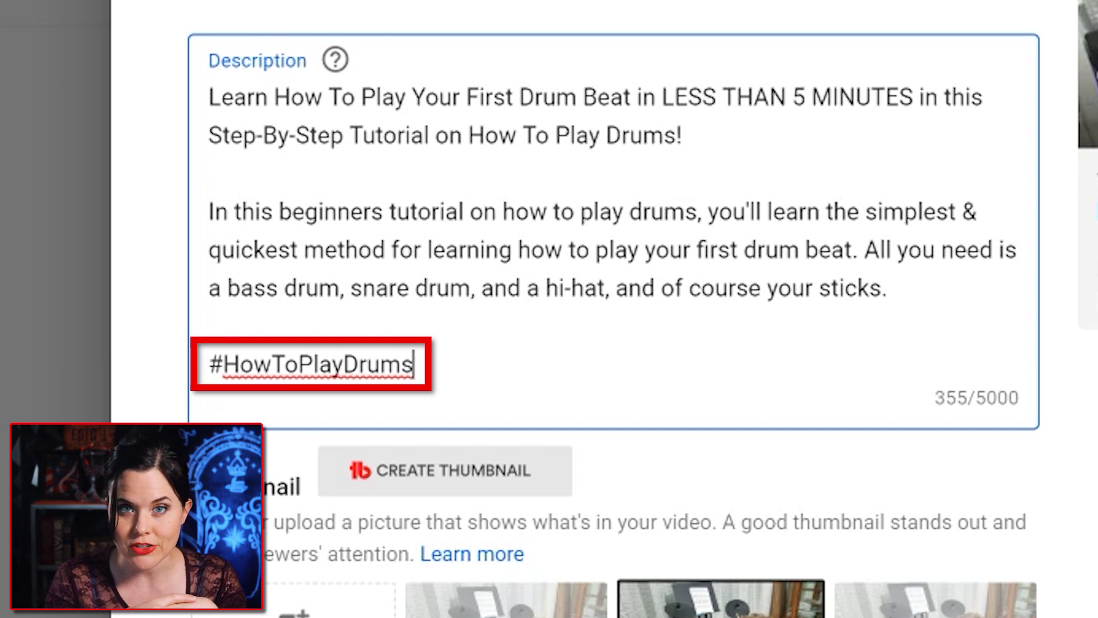
# Look through the image files offered for a custom thumbnail without choosing one
pyautogui.scroll(-6, 572, 309)
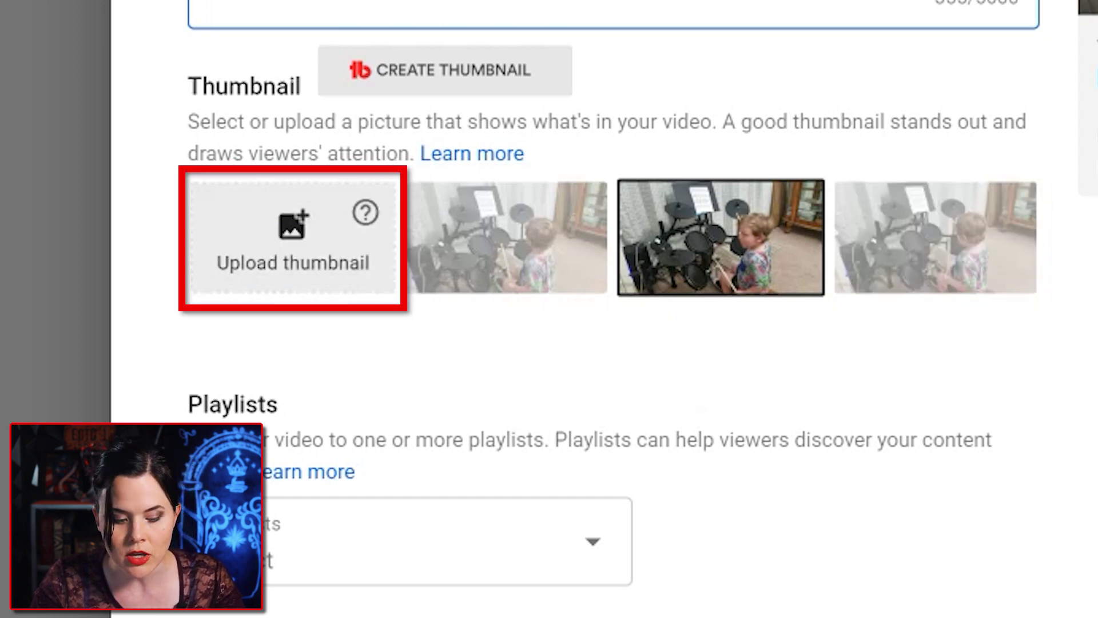
pyautogui.click(320, 251)
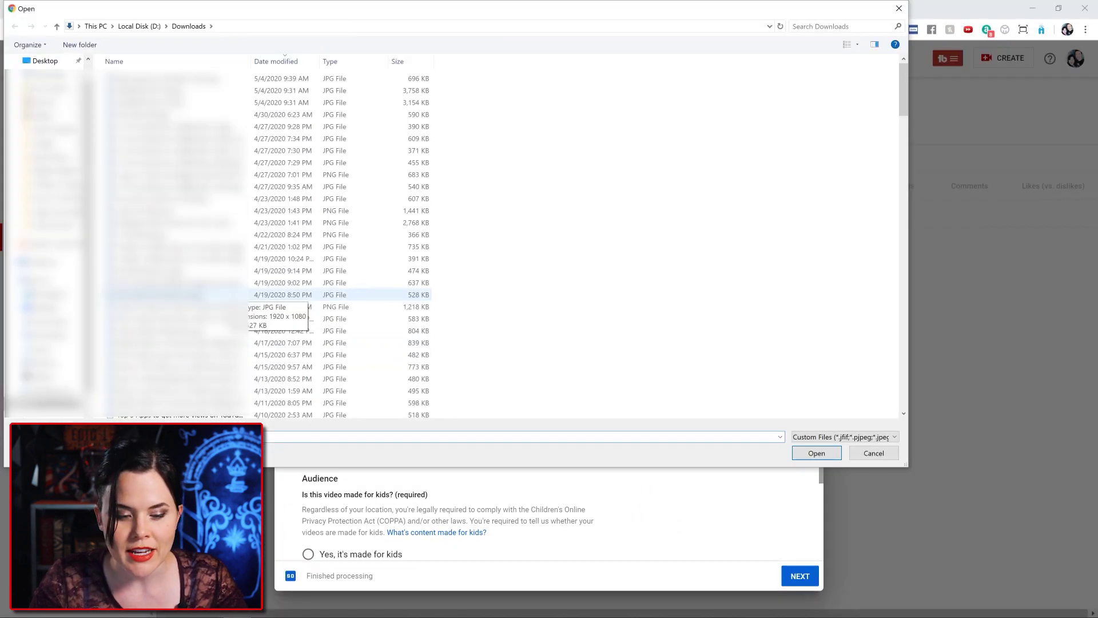
pyautogui.click(874, 453)
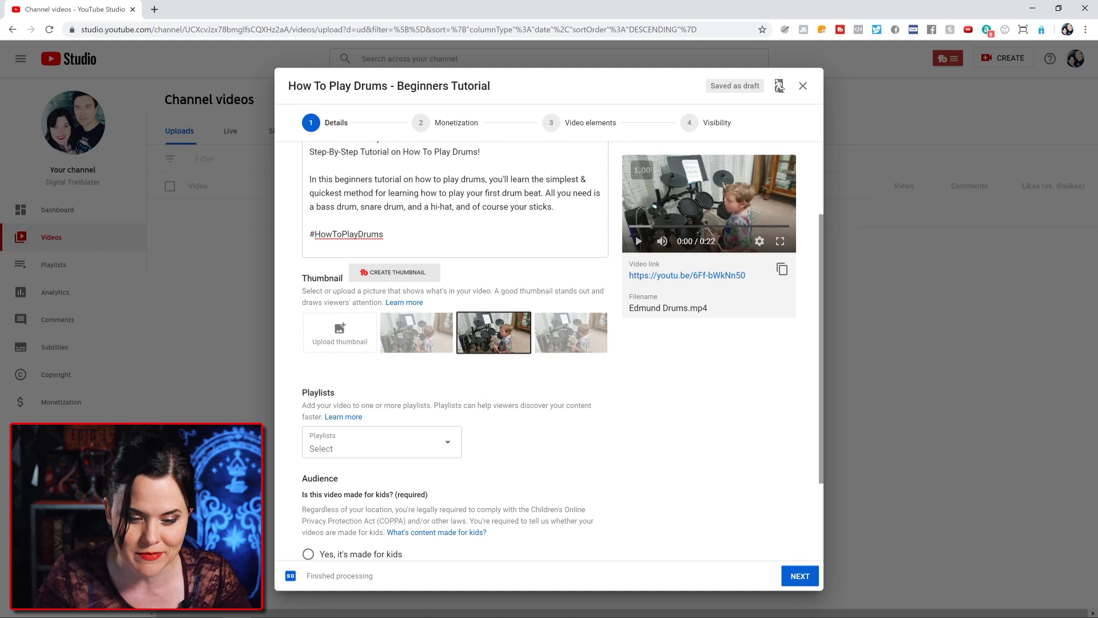
# Try to set up a new public playlist titled "Beginner Drum Beats", and leave the playlist selection without creating it
pyautogui.scroll(-2, 454, 343)
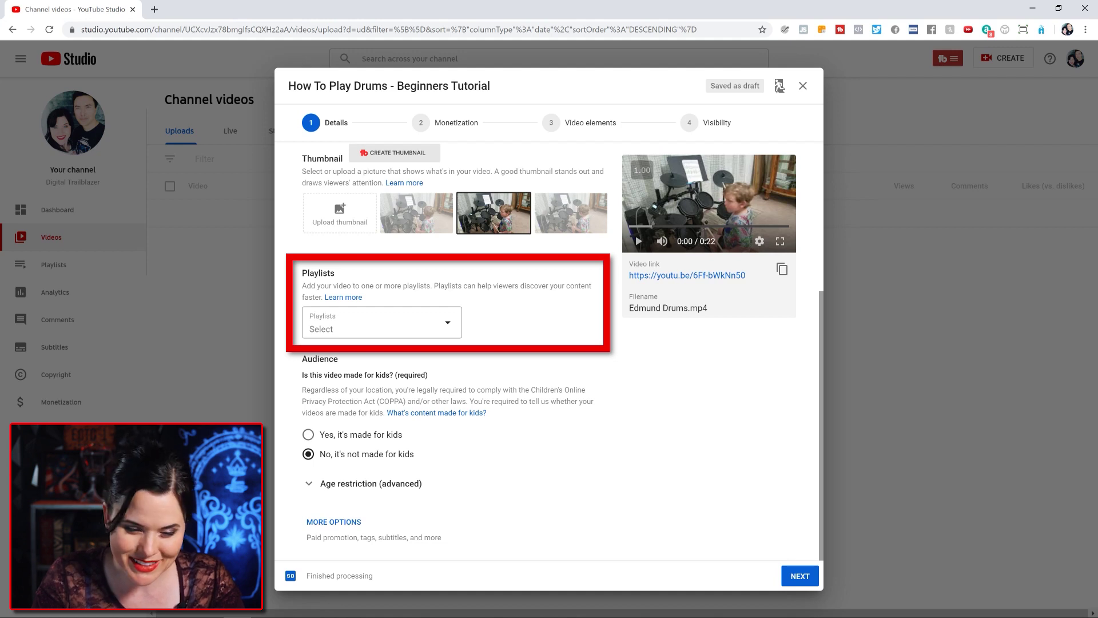
pyautogui.click(381, 322)
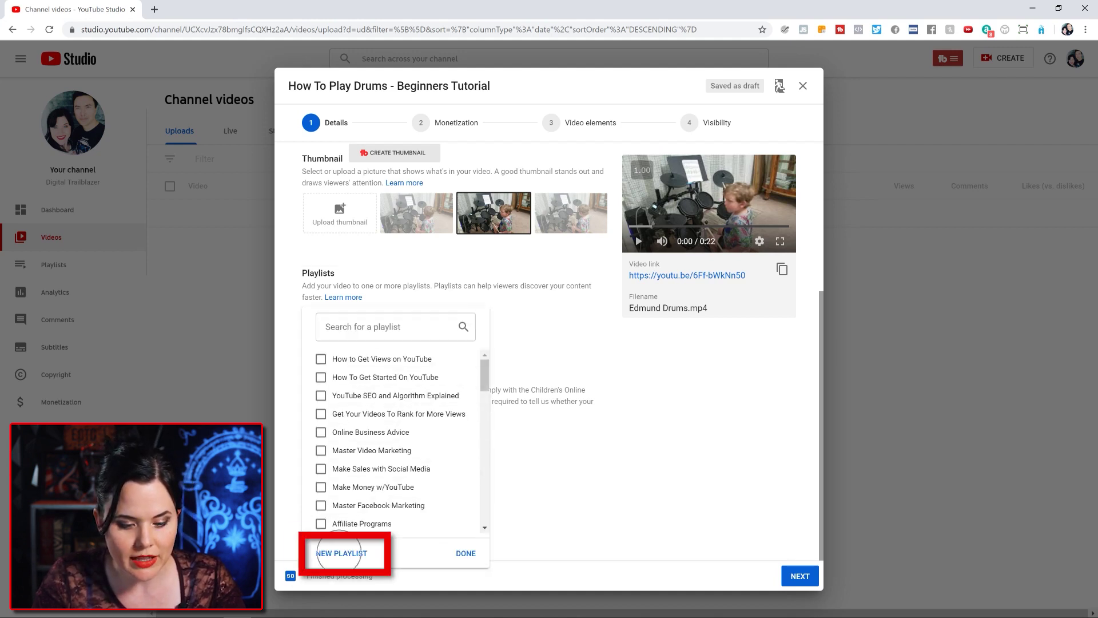
pyautogui.click(341, 553)
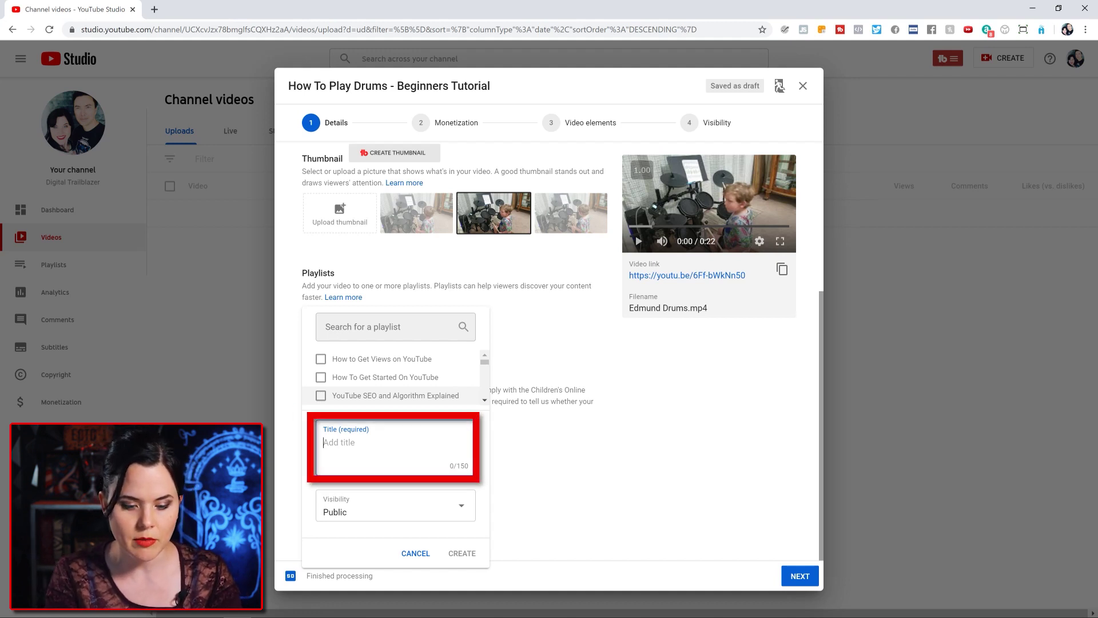
pyautogui.write('Beginner Drum Beats')
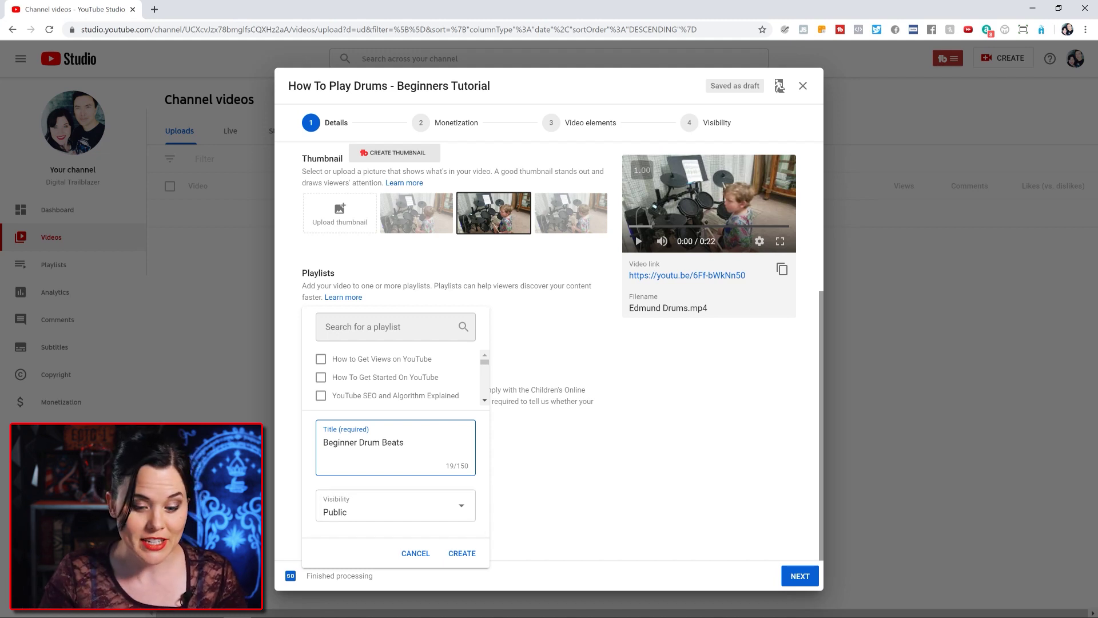
pyautogui.click(415, 553)
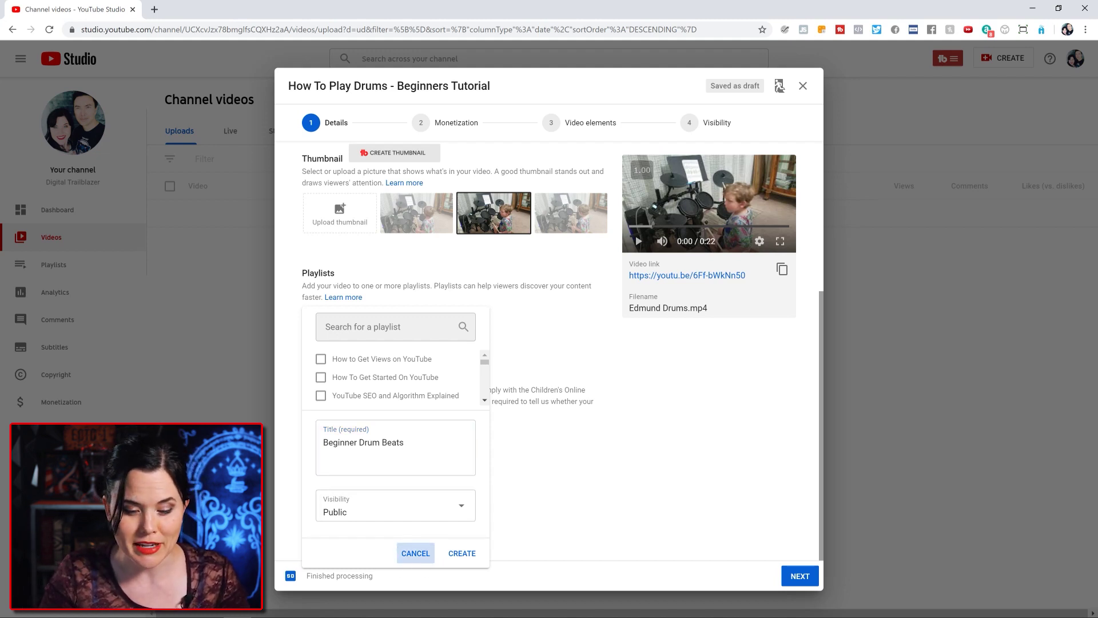
pyautogui.click(465, 553)
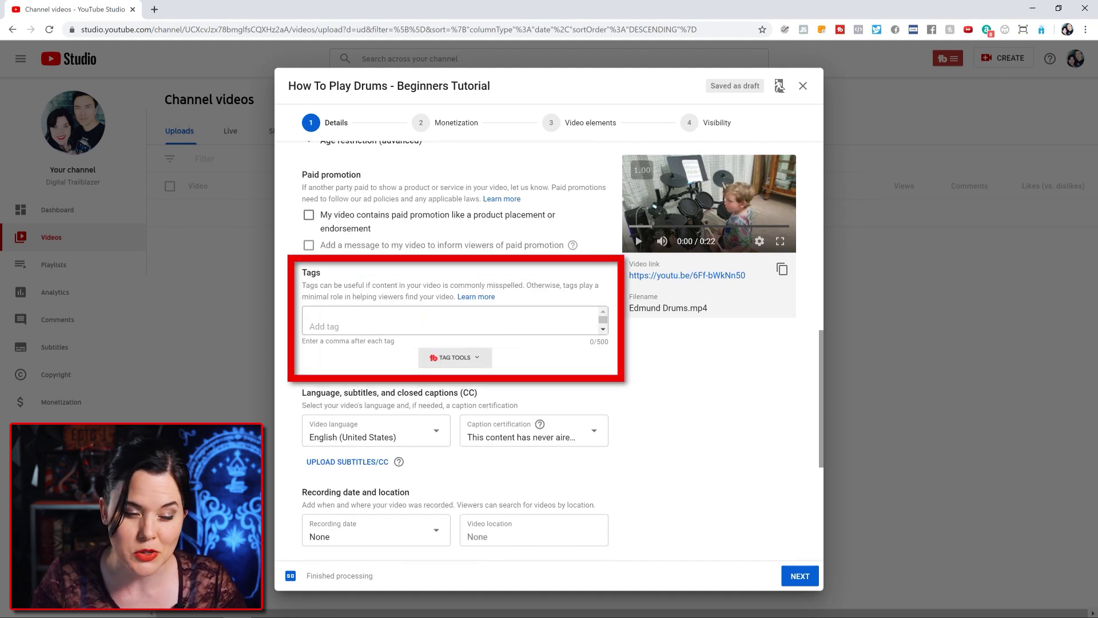
# Add the tags "how to play drums", "drum lesson", "drum lessons", "drum beats" and "beginner drum beat" to the video
pyautogui.click(324, 326)
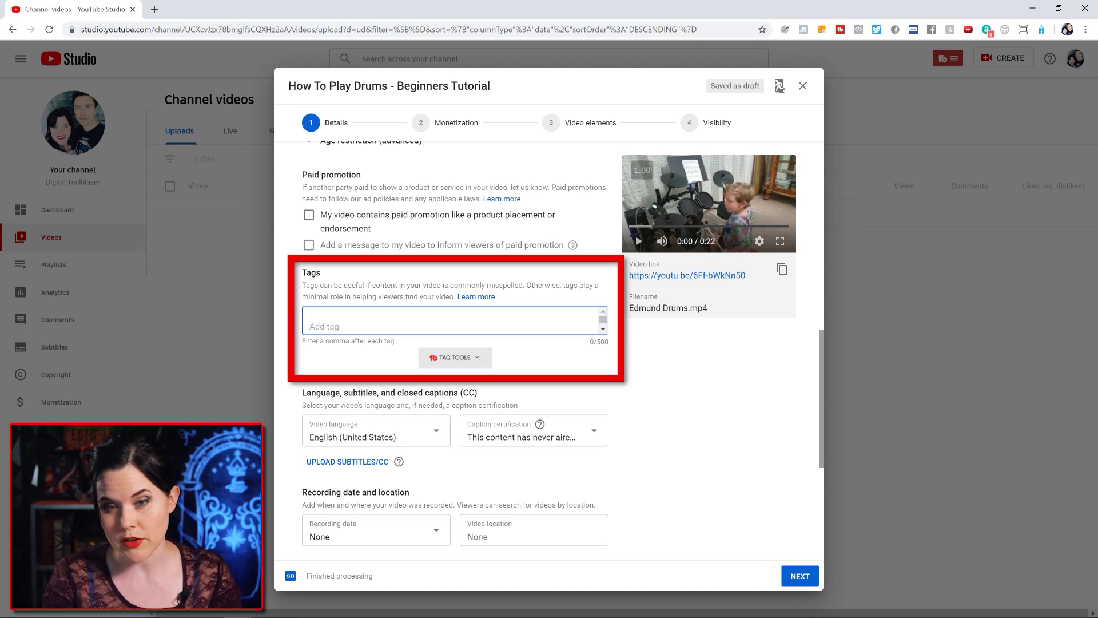
pyautogui.write('how to play drums,drum lesson,dru')
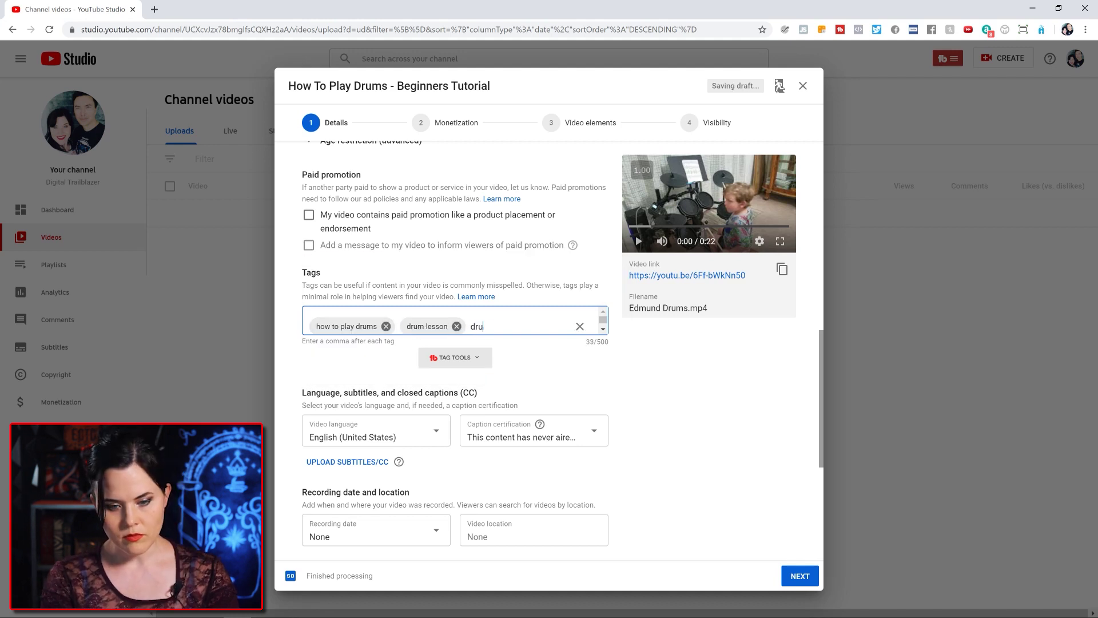
pyautogui.write('m lessons,drum beats,beginner drum beat')
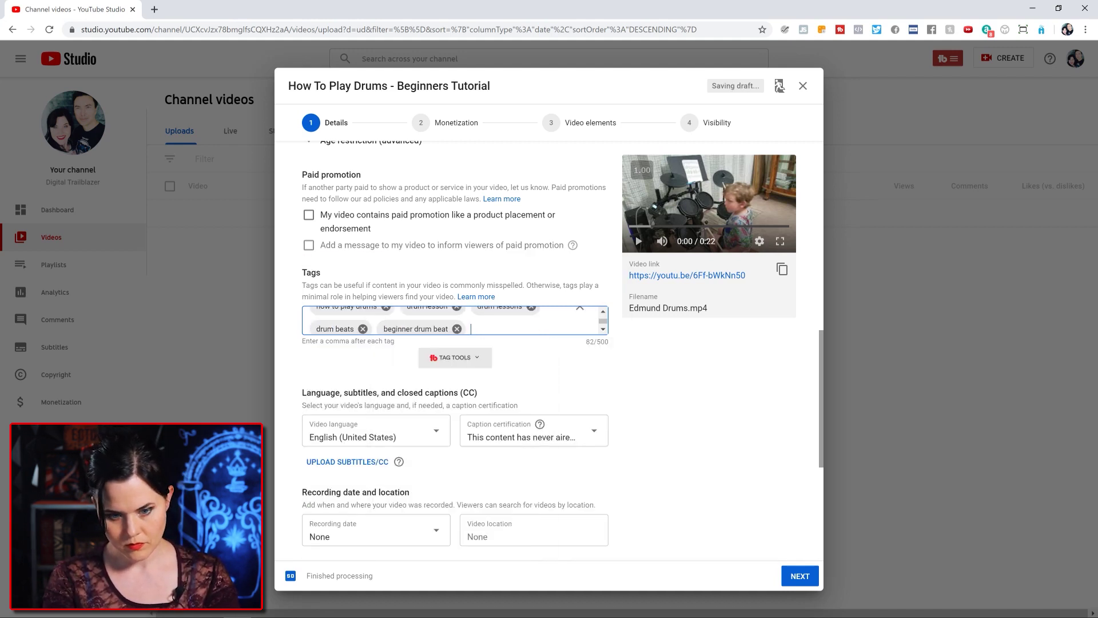
pyautogui.write(',beginner drum lessons,how to p')
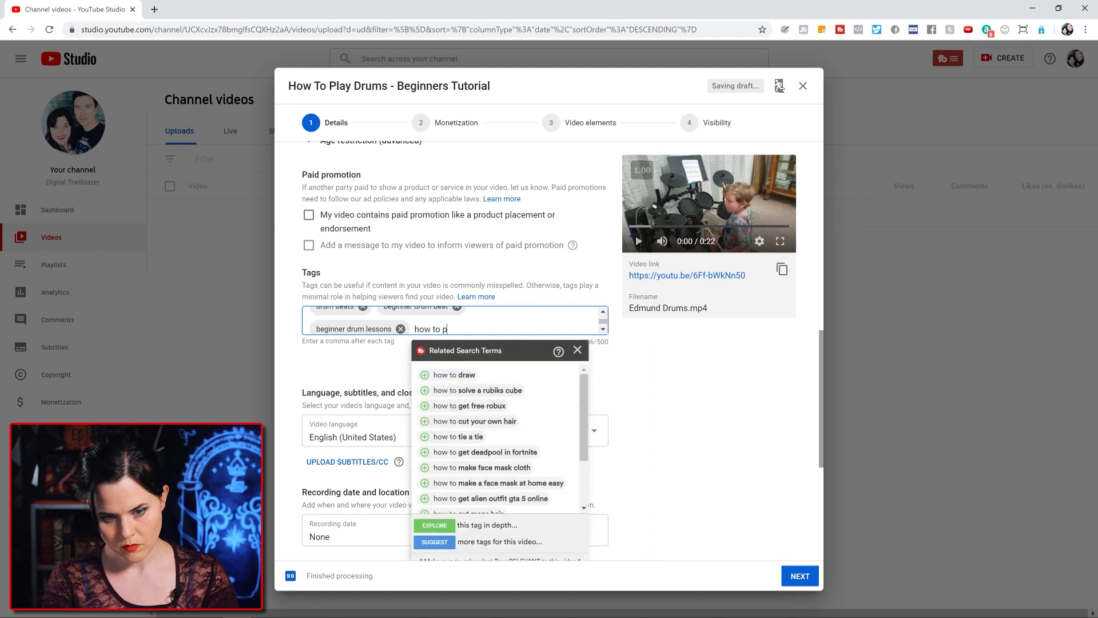
pyautogui.write('lay dru')
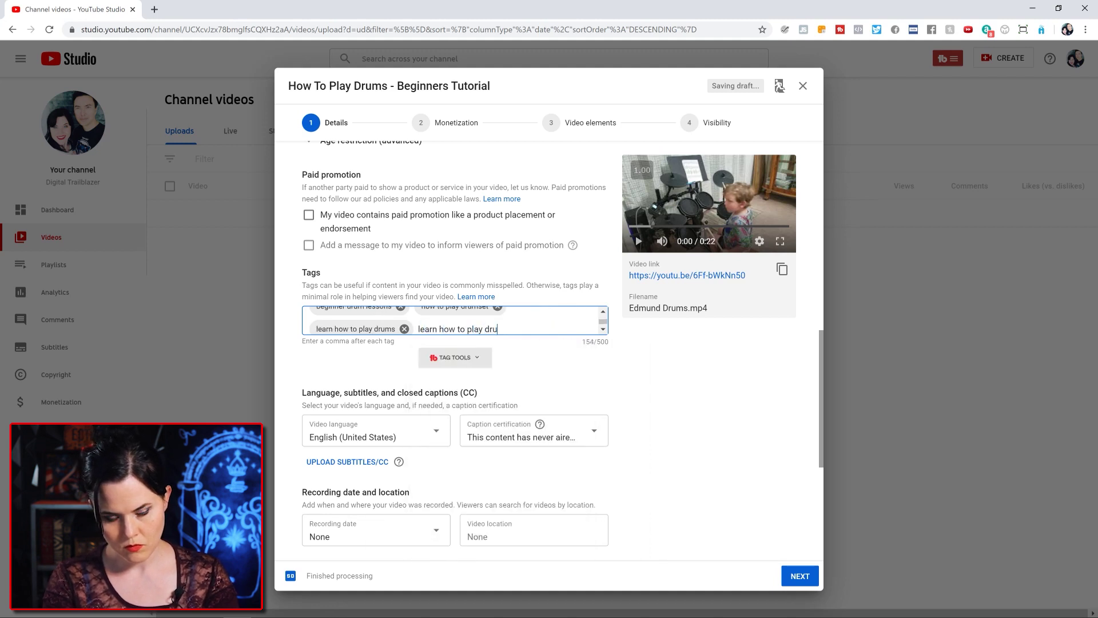
pyautogui.write('mset,learn how to play drums,learn how to play drumset,')
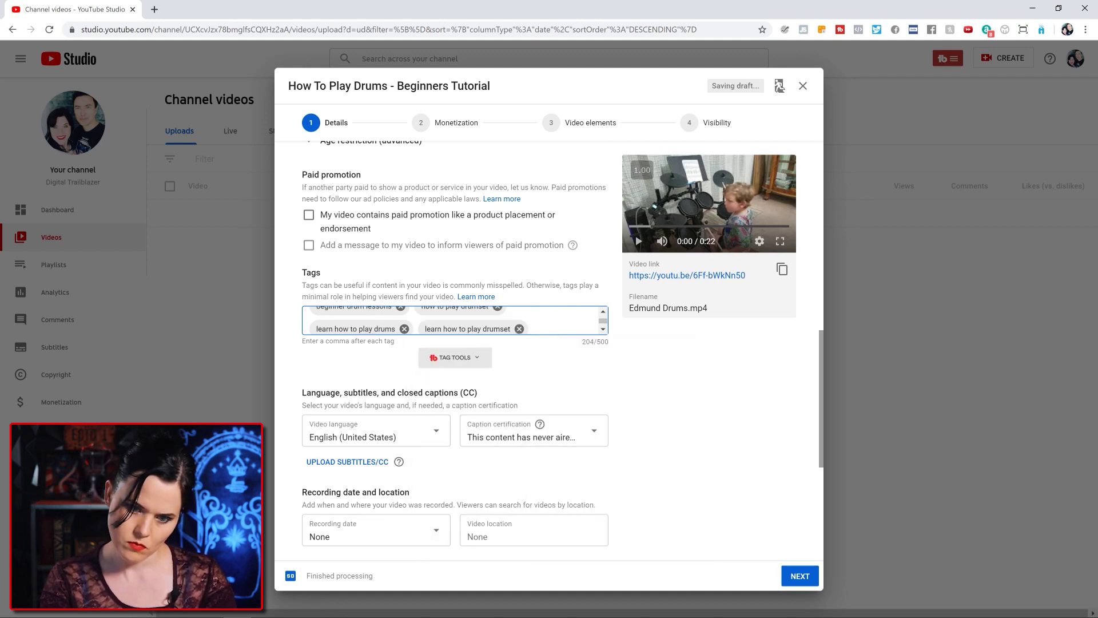
# Add the tags "beginner drum lessons", "how to play drumset", "learn how to play drums" and "learn how to play drumset", and review the tag list
pyautogui.scroll(3, 454, 320)
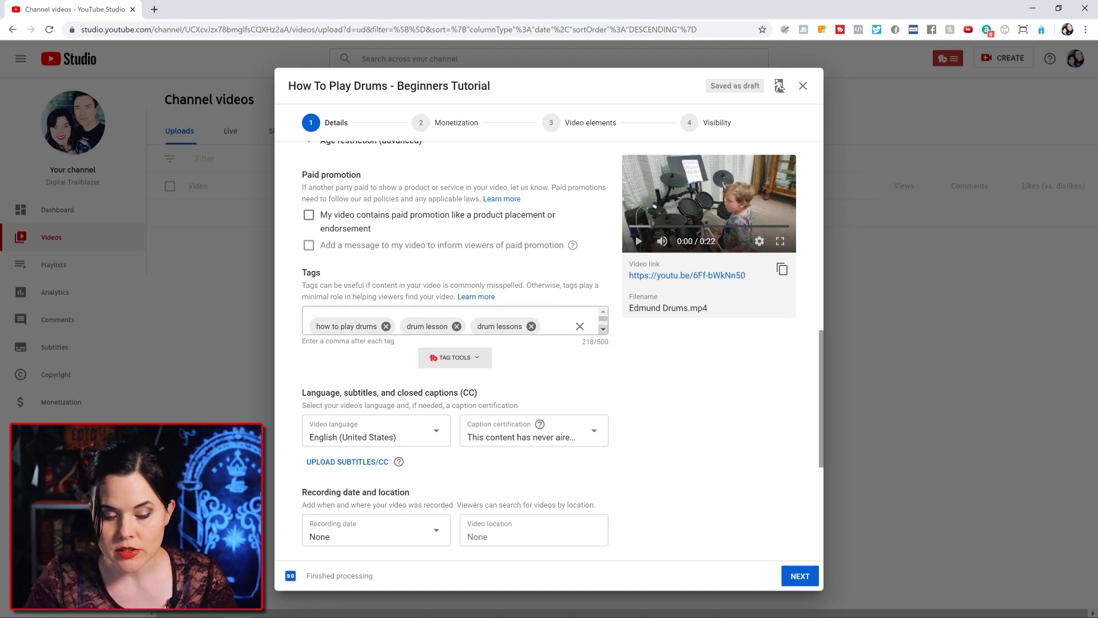
pyautogui.click(603, 329)
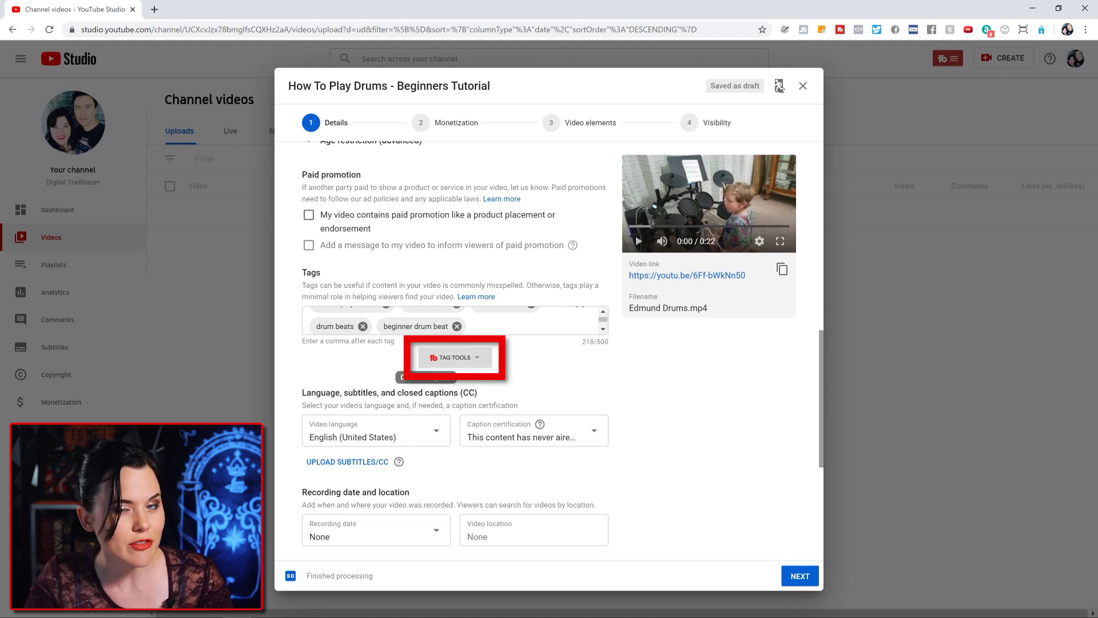
# Add the recommended tags "learn drums" and "free beginner drum lesson" from the Tag Tools suggestions
pyautogui.click(454, 357)
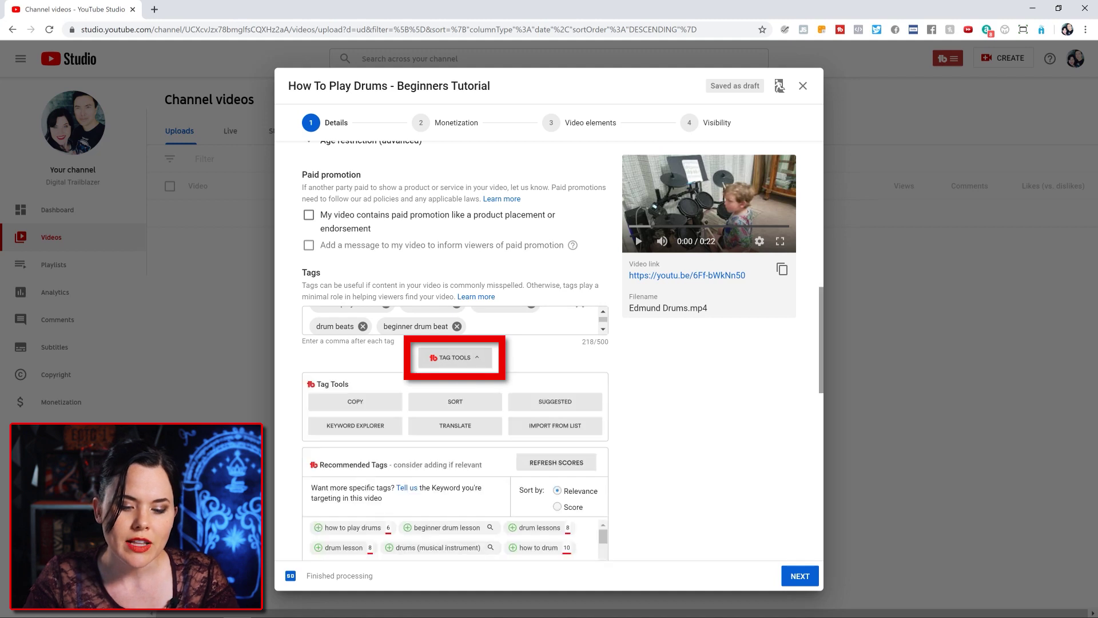
pyautogui.scroll(-1, 455, 343)
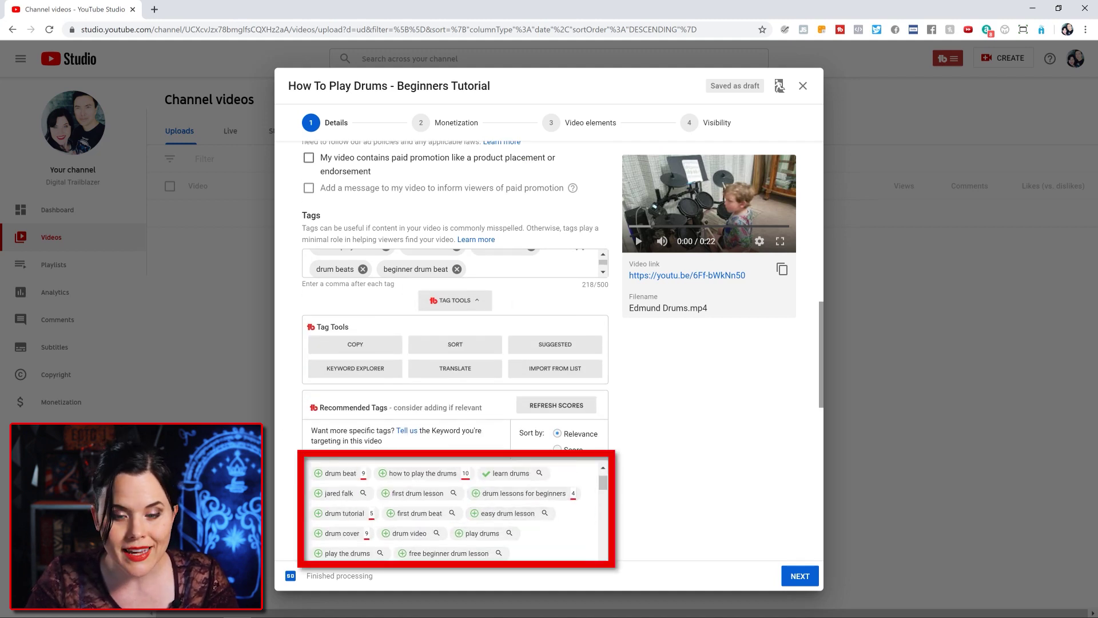
pyautogui.scroll(-1, 454, 503)
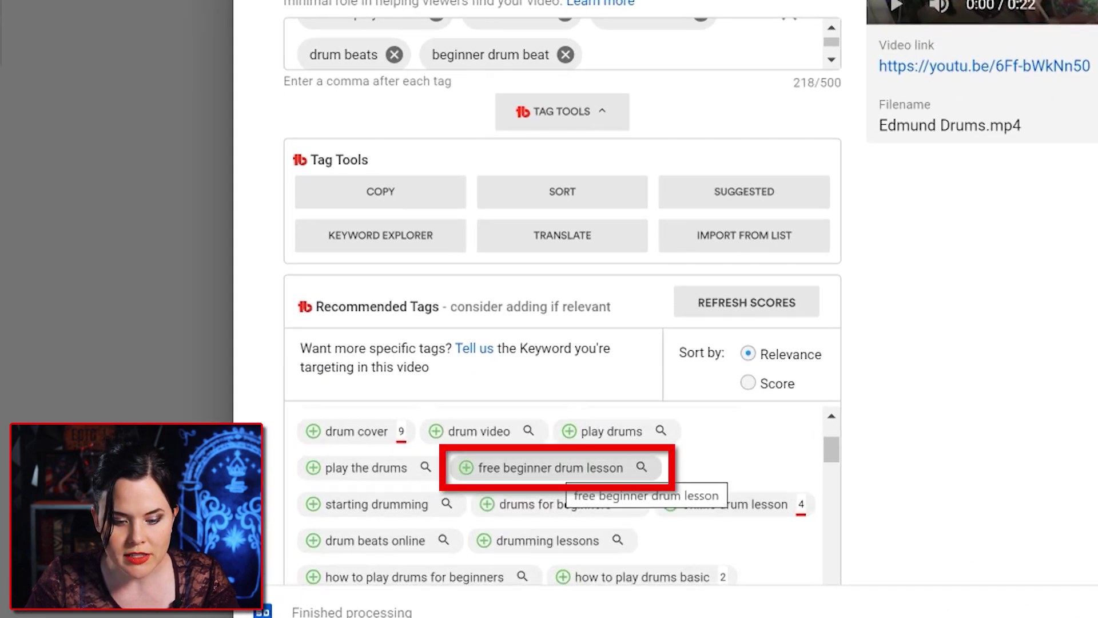
pyautogui.click(567, 469)
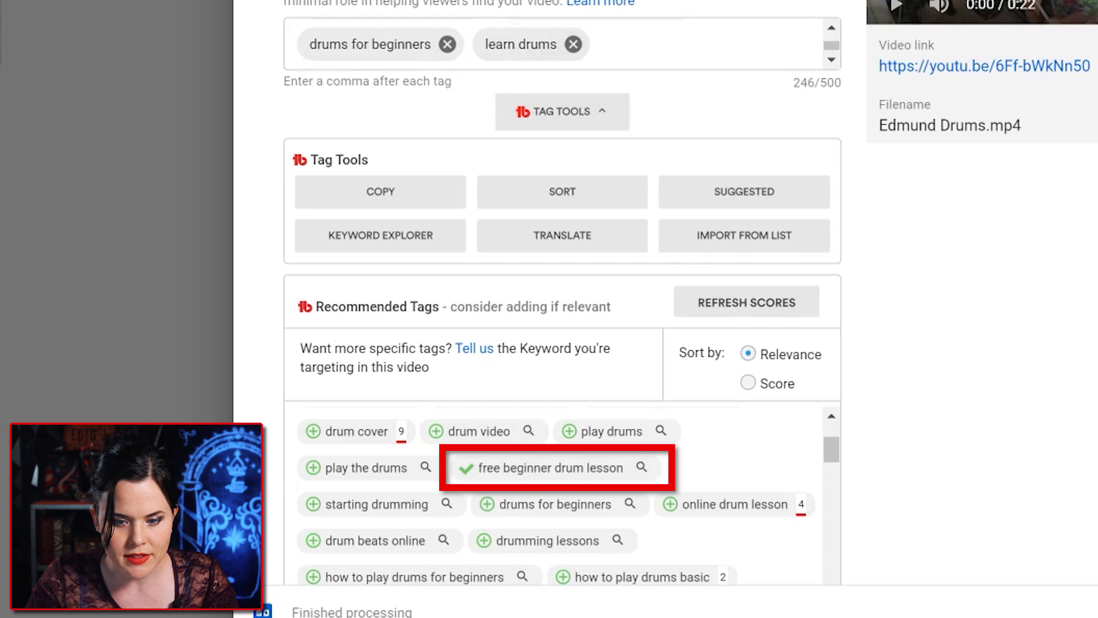
pyautogui.click(831, 59)
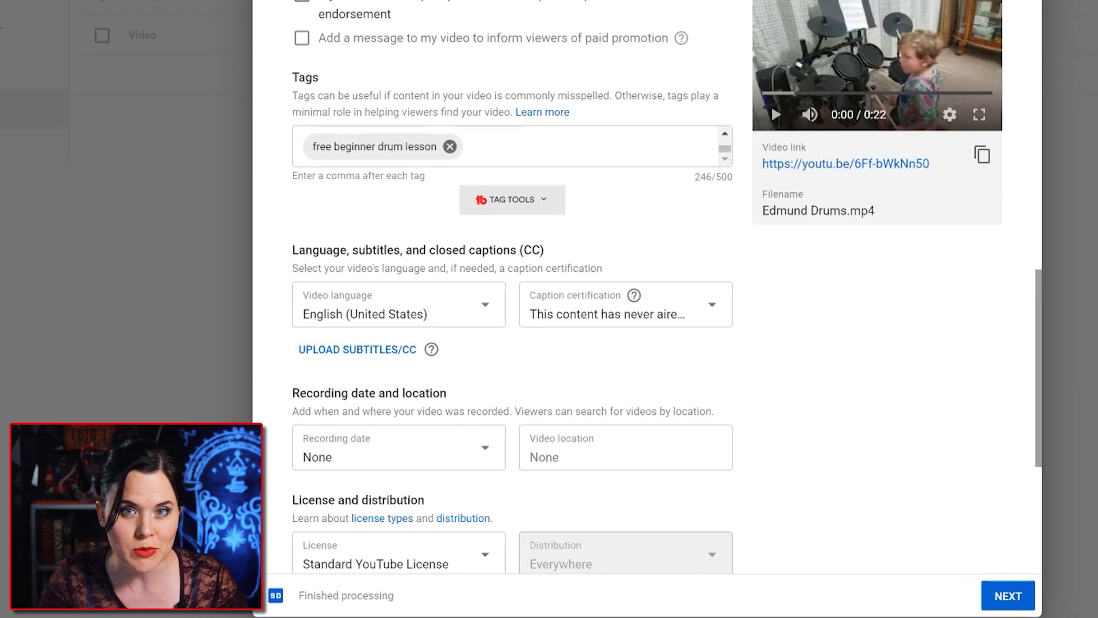
# Review the license types available for the video without changing the selection
pyautogui.scroll(-3, 562, 308)
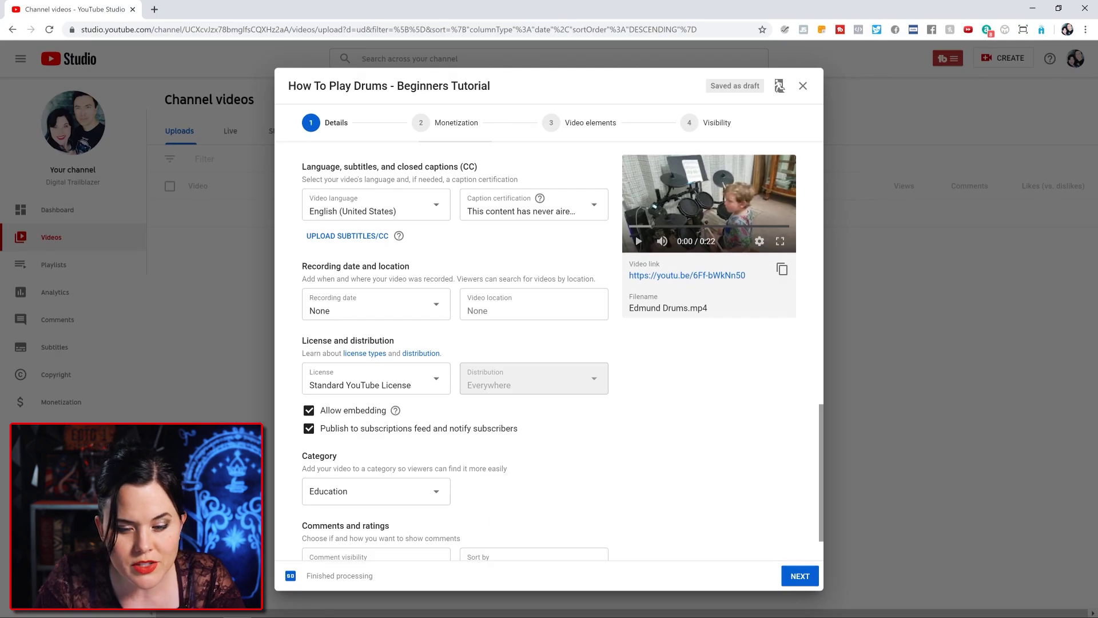
pyautogui.scroll(-1, 455, 347)
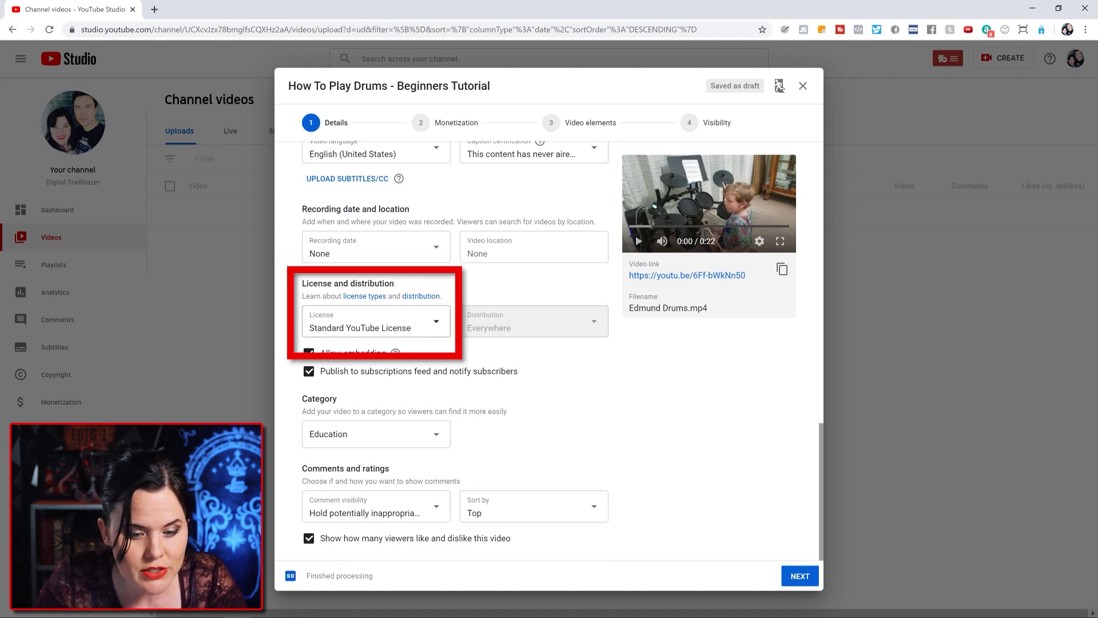
pyautogui.click(436, 320)
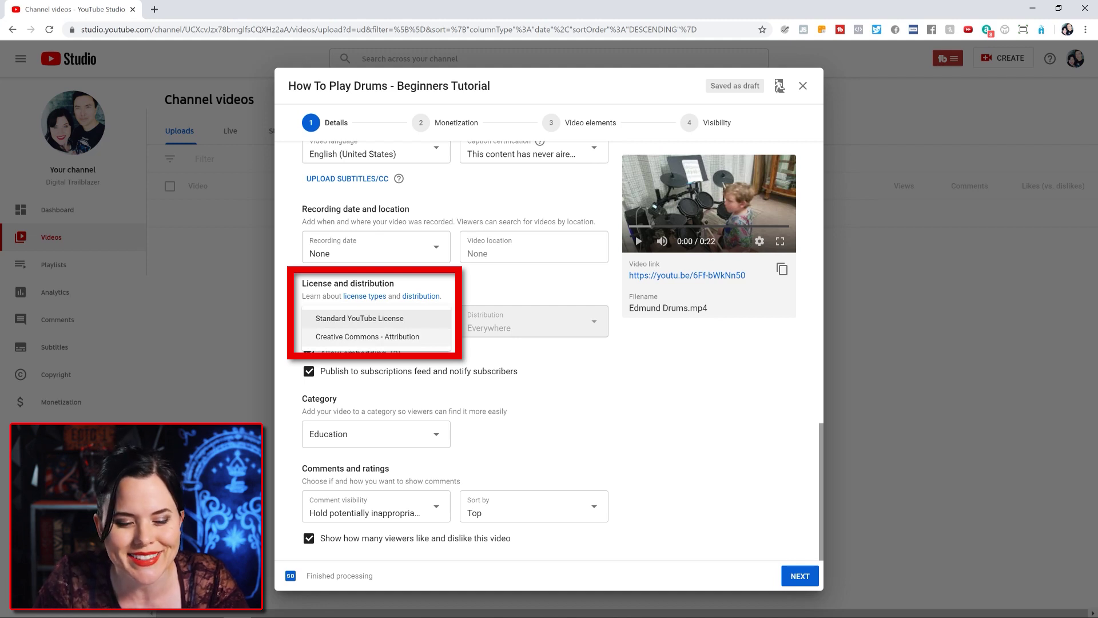
pyautogui.press('Escape')
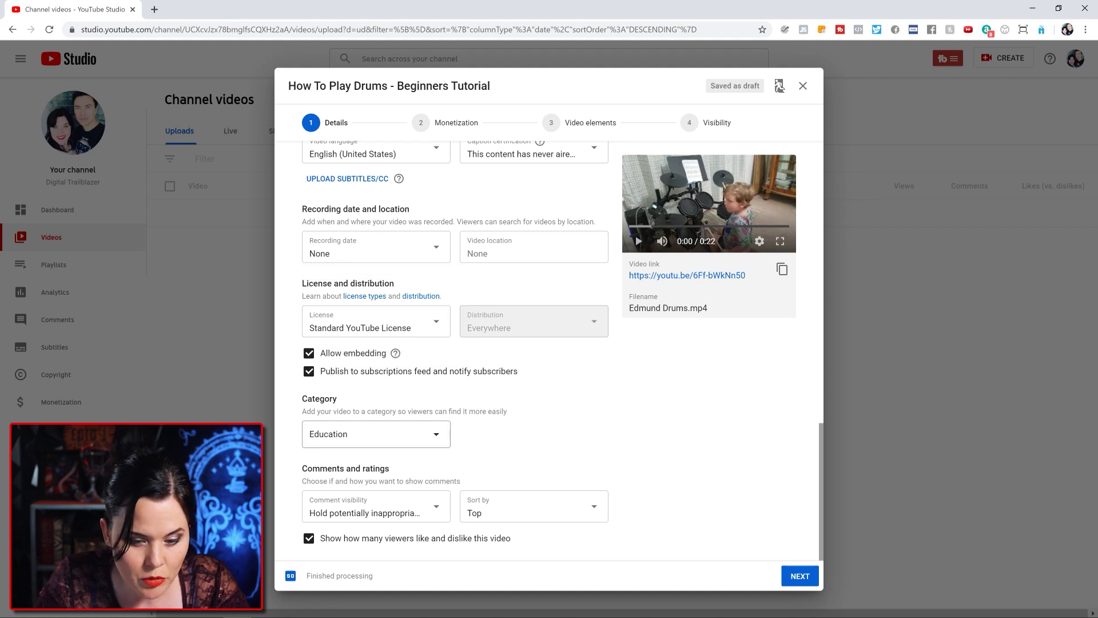
# Check the video's category options and set comment visibility to hold potentially inappropriate comments for review
pyautogui.click(436, 434)
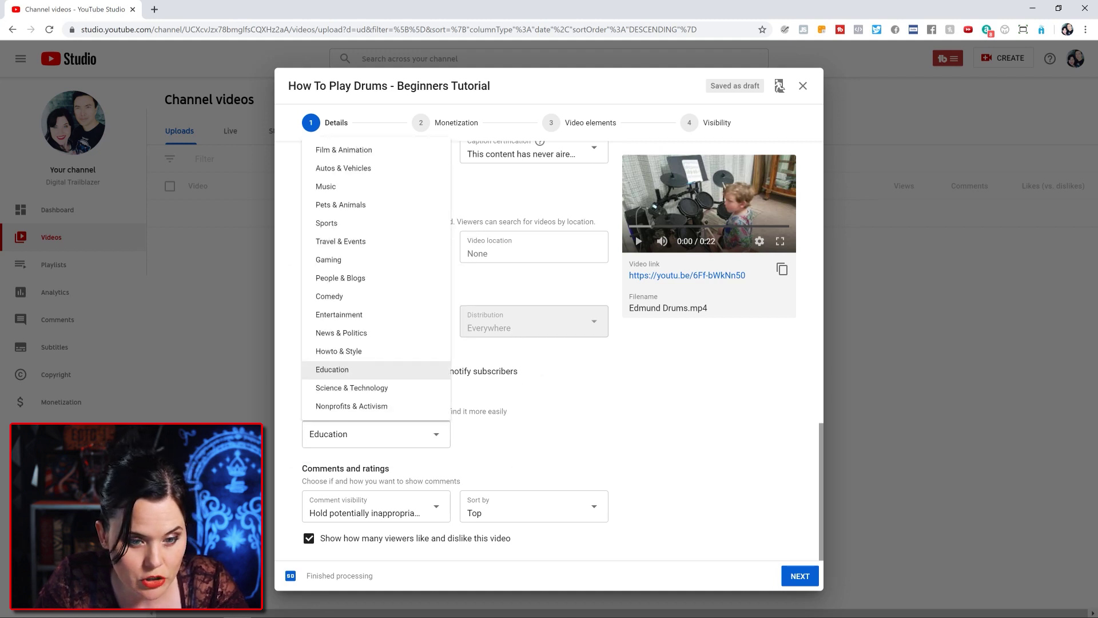
pyautogui.press('Escape')
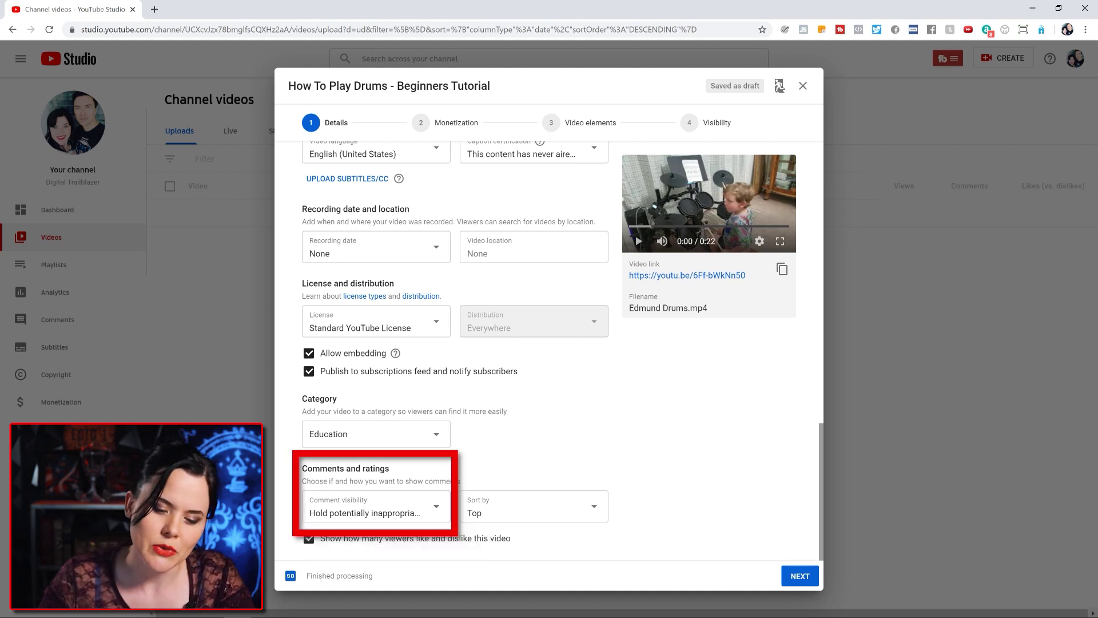
pyautogui.click(375, 506)
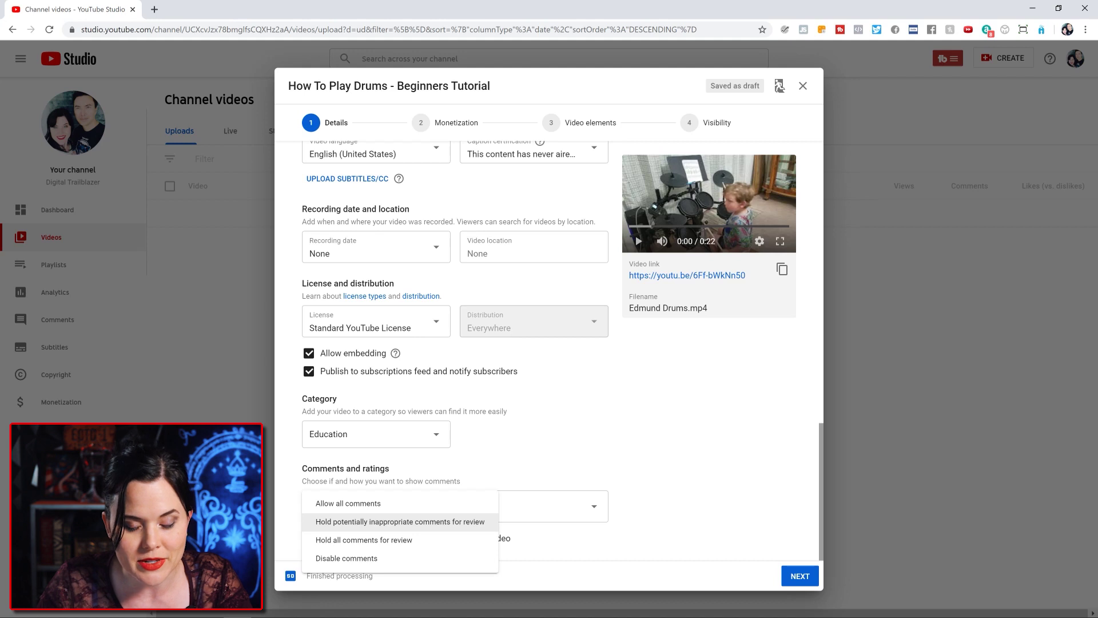
pyautogui.click(372, 521)
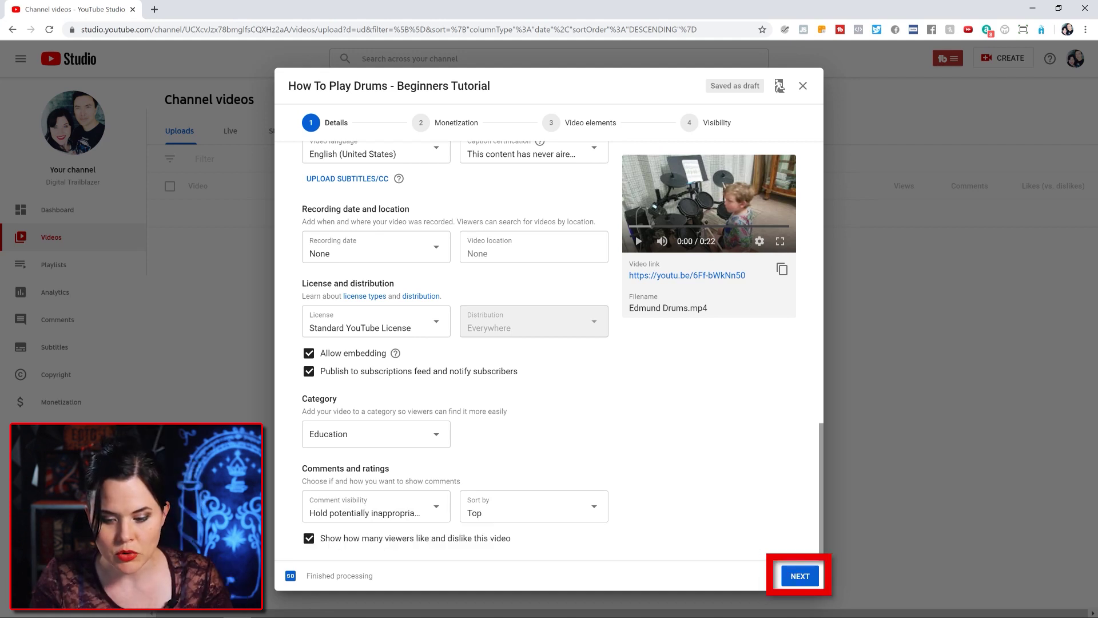
# Proceed to the monetization settings, turn monetization on for the video and review the ad types and ad locations
pyautogui.click(799, 575)
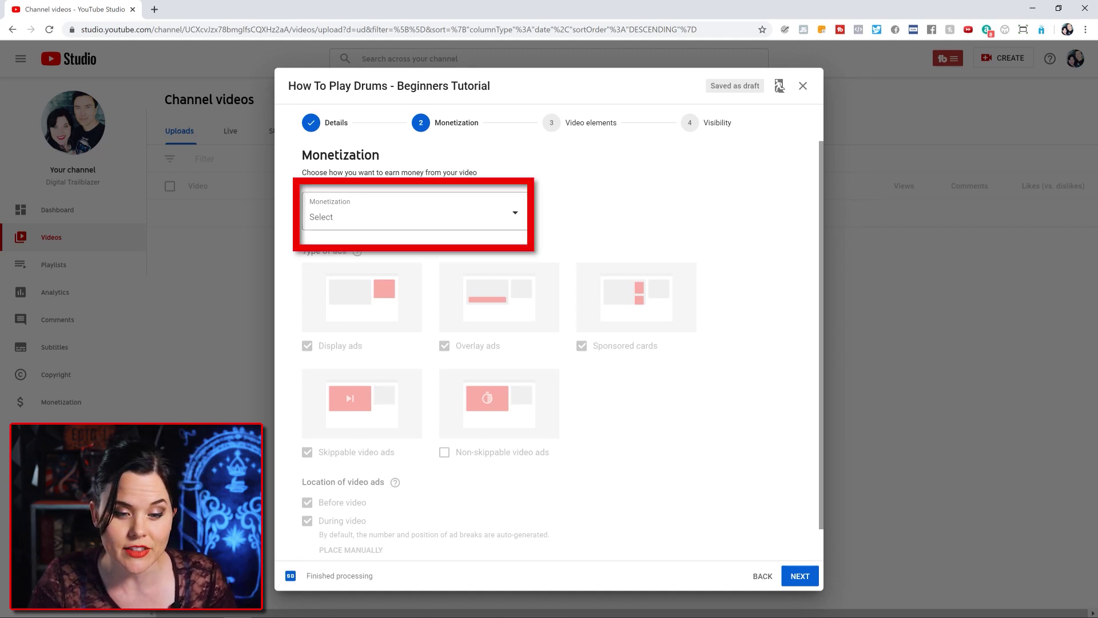
pyautogui.click(514, 212)
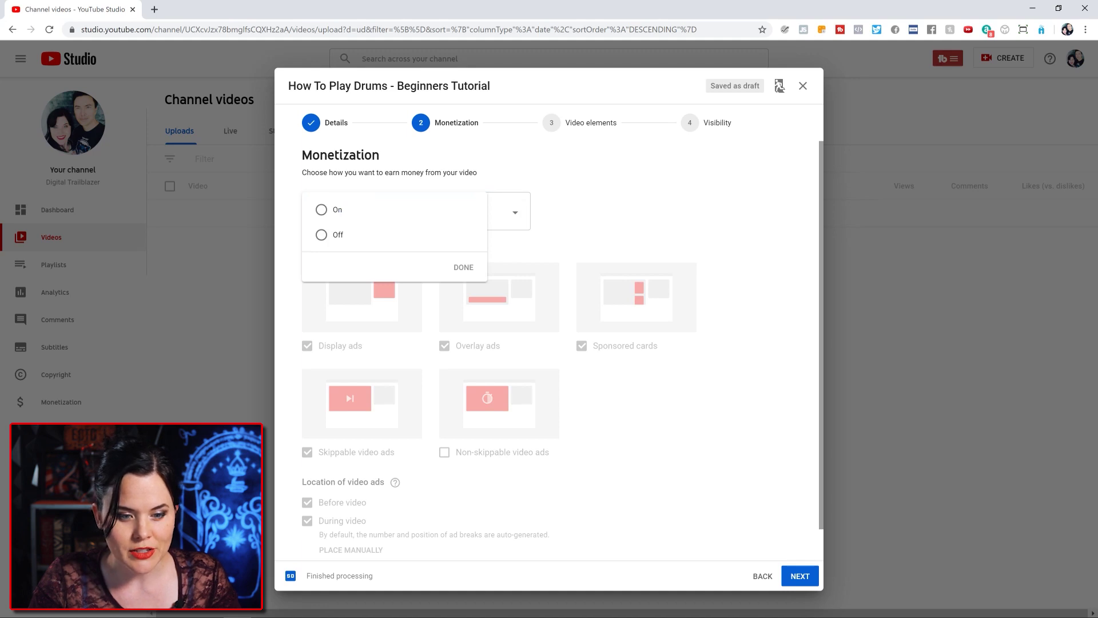
pyautogui.click(321, 210)
pyautogui.click(462, 267)
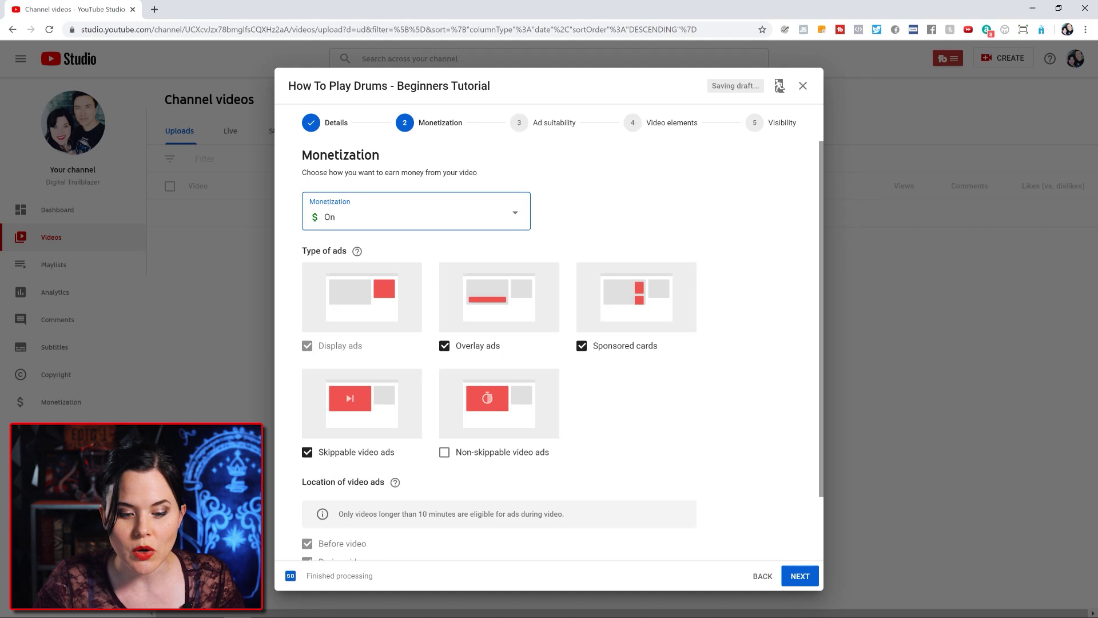
pyautogui.scroll(-1, 554, 350)
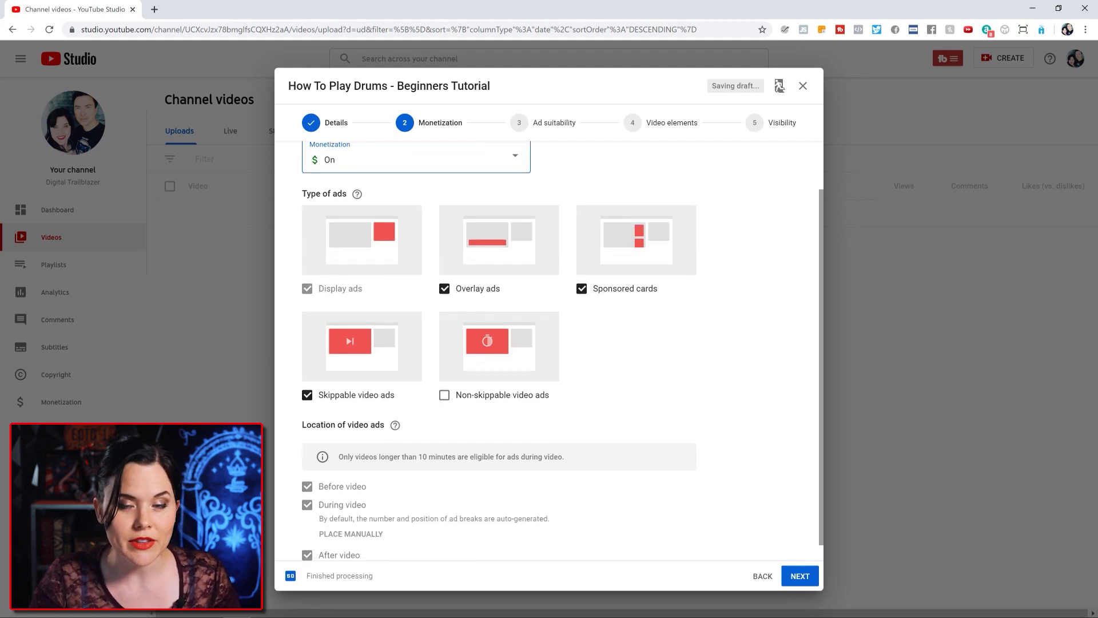
pyautogui.scroll(-1, 554, 351)
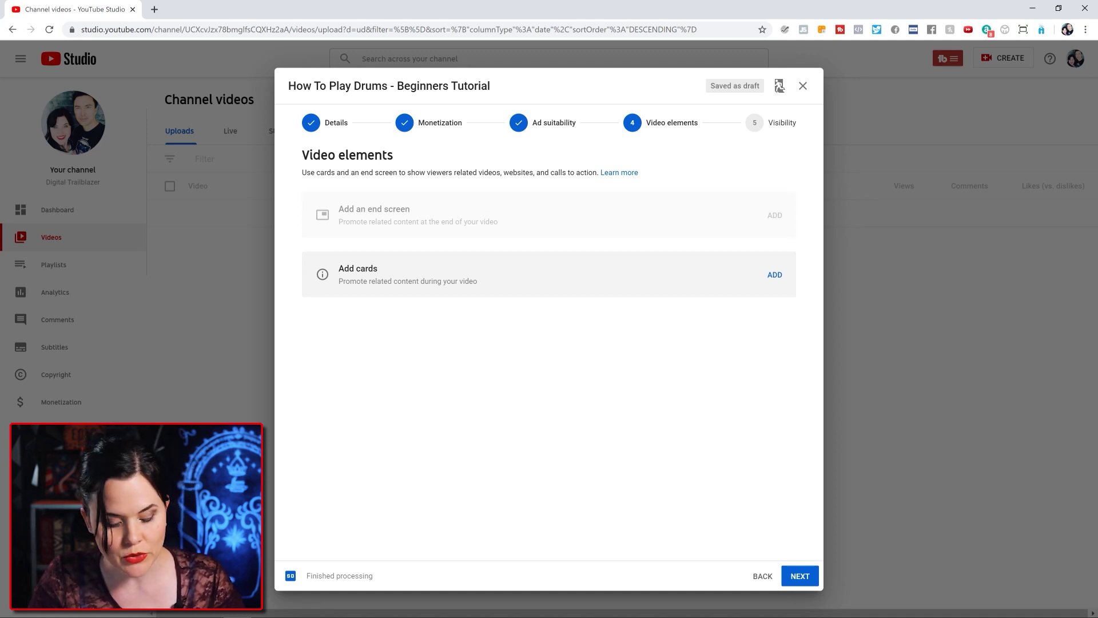
# Continue past the video elements without adding any and save the video with Private visibility
pyautogui.click(800, 576)
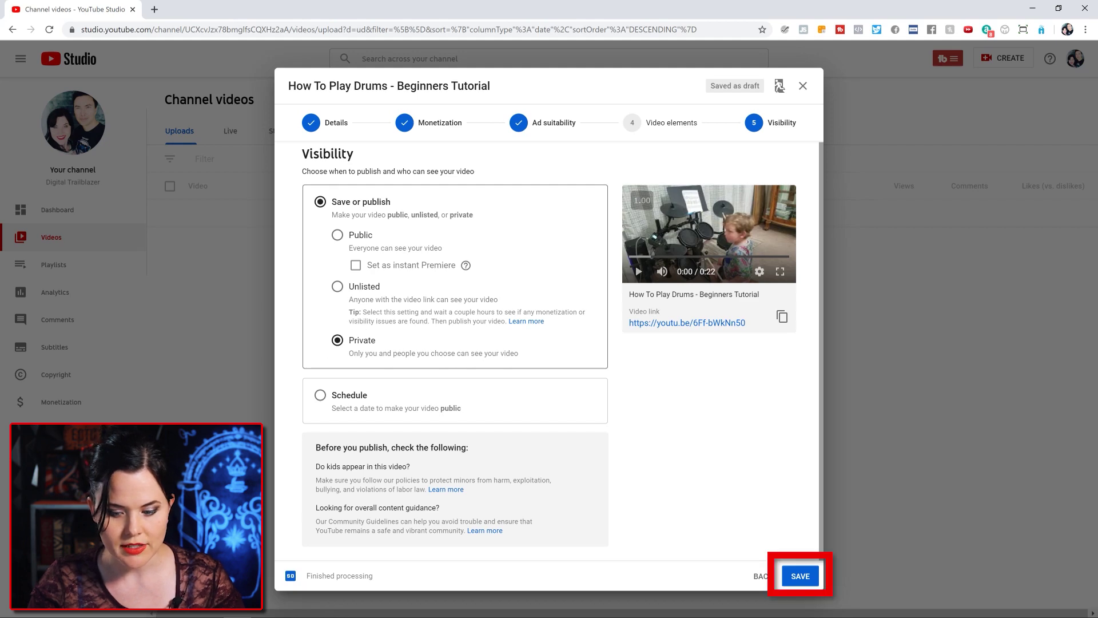
pyautogui.click(802, 574)
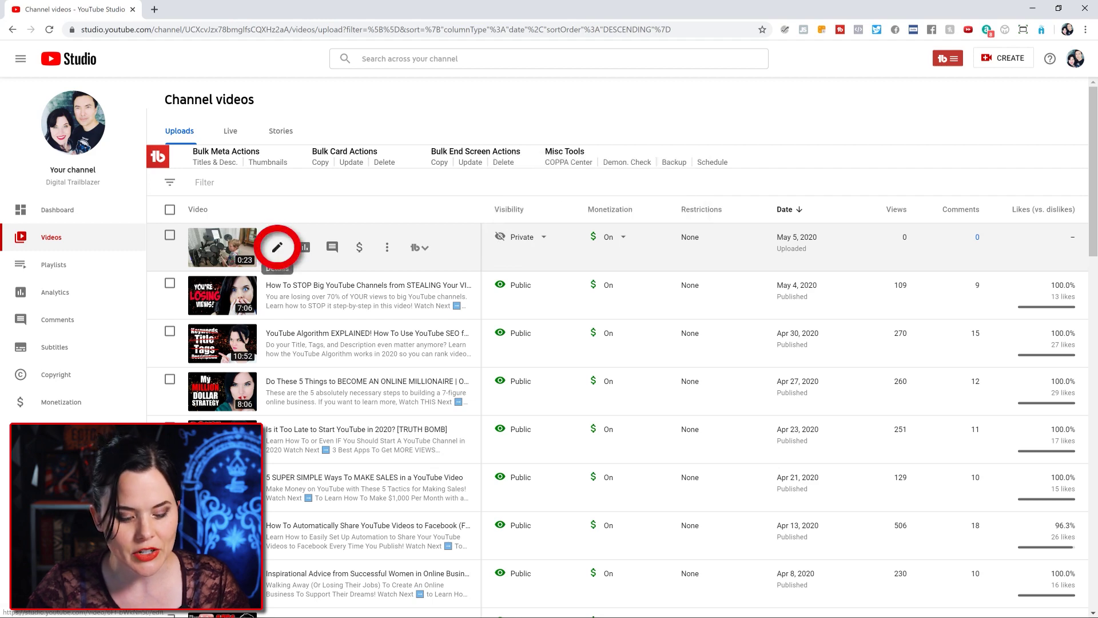
# Open the cards editor from the drum tutorial's video details and move the timeline position to 0:17
pyautogui.click(277, 247)
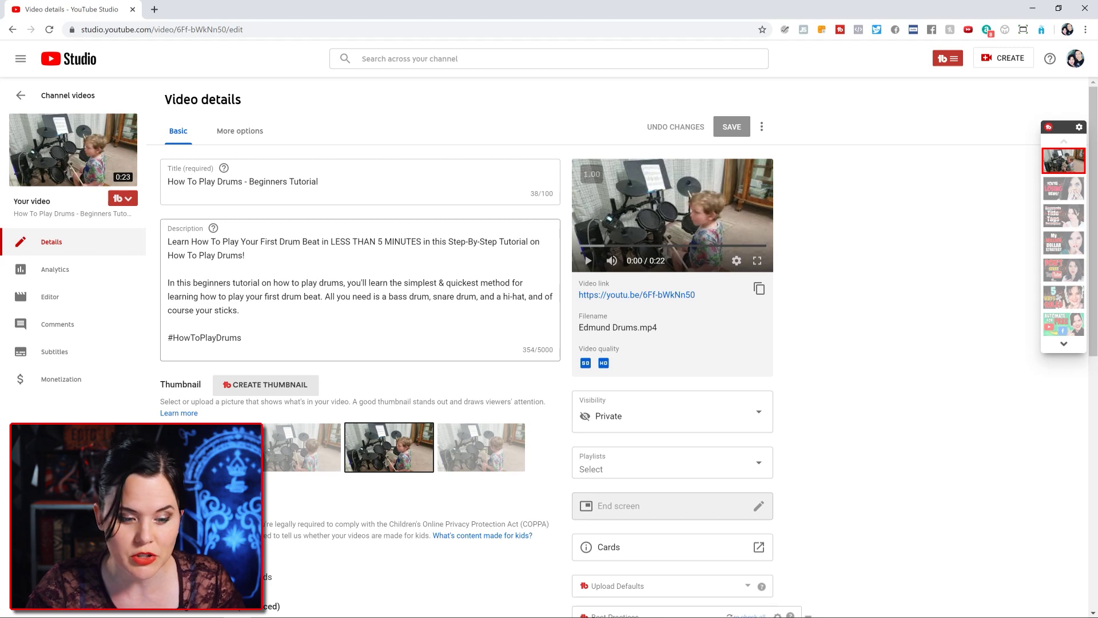
pyautogui.scroll(-3, 366, 343)
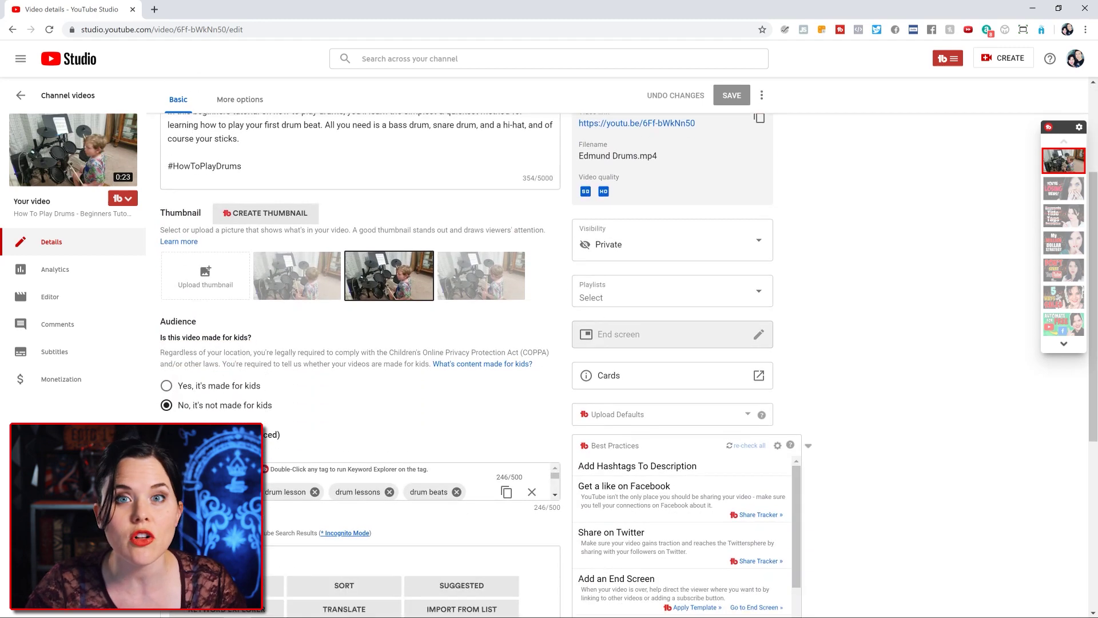
pyautogui.scroll(3, 675, 543)
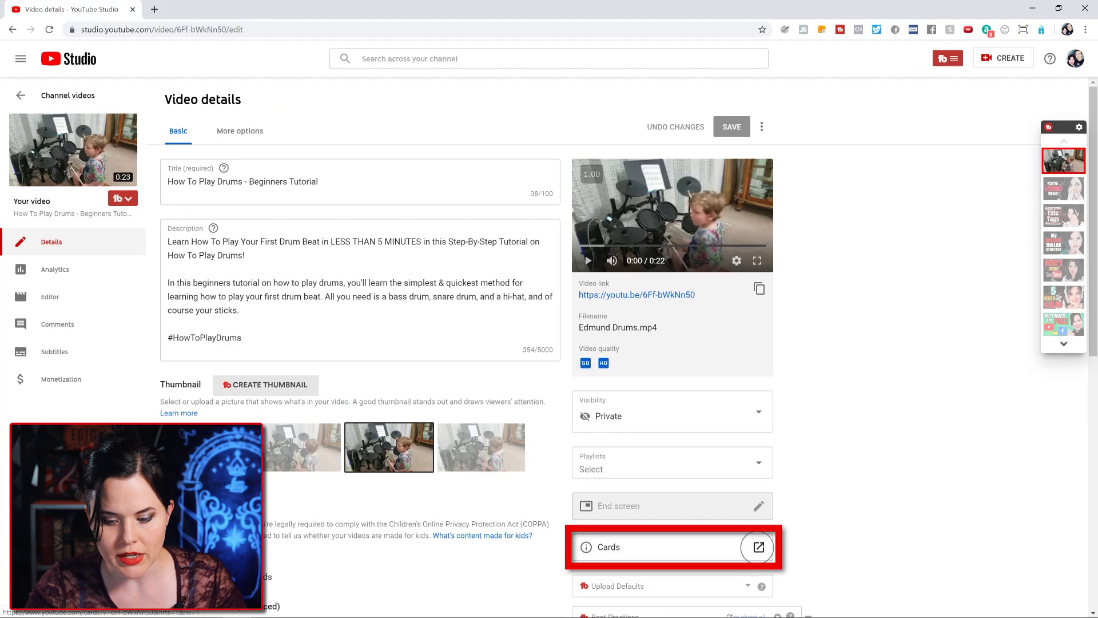
pyautogui.click(758, 546)
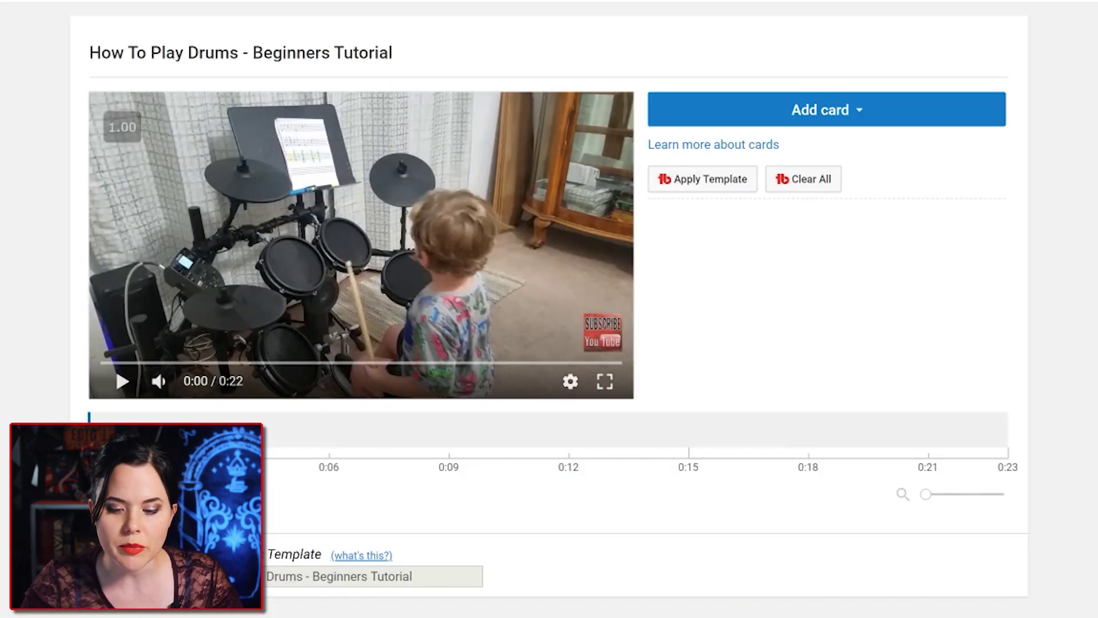
pyautogui.click(733, 429)
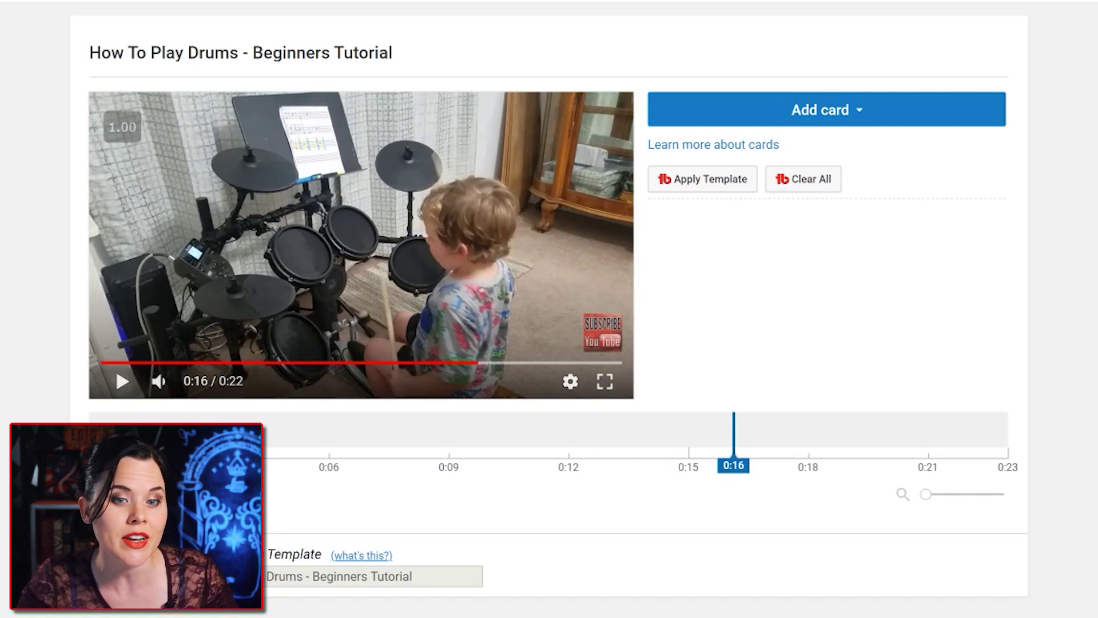
pyautogui.moveTo(733, 465); pyautogui.dragTo(796, 465)
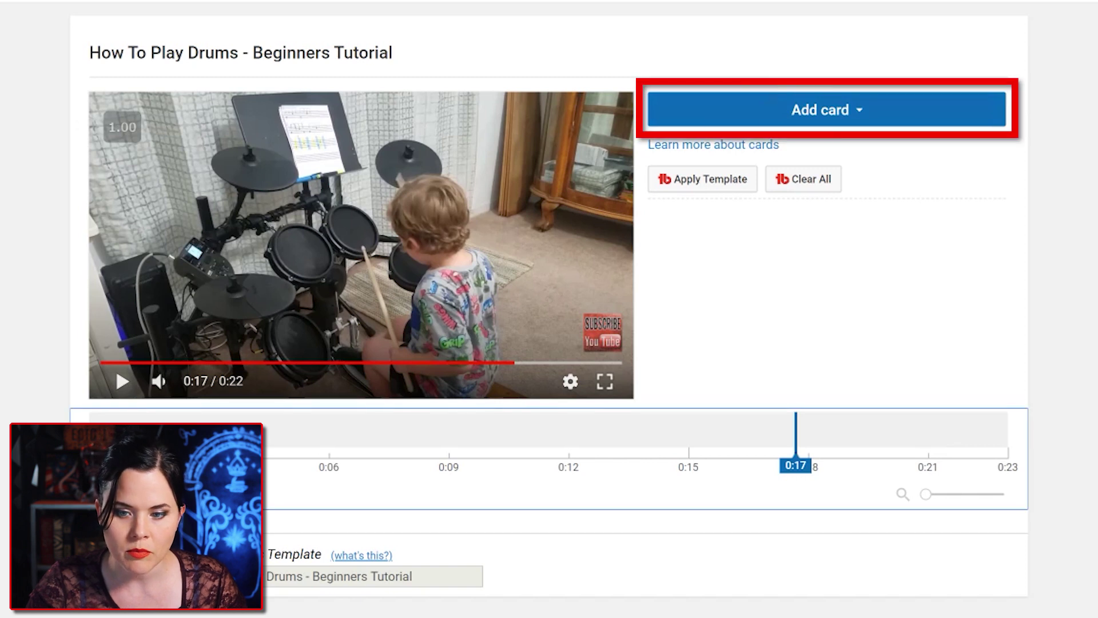
# Create a video card linking to "How To Automatically Share YouTube Videos to Facebook" with the teaser text "Learn the NEXT Beginner Beat!"
pyautogui.click(820, 110)
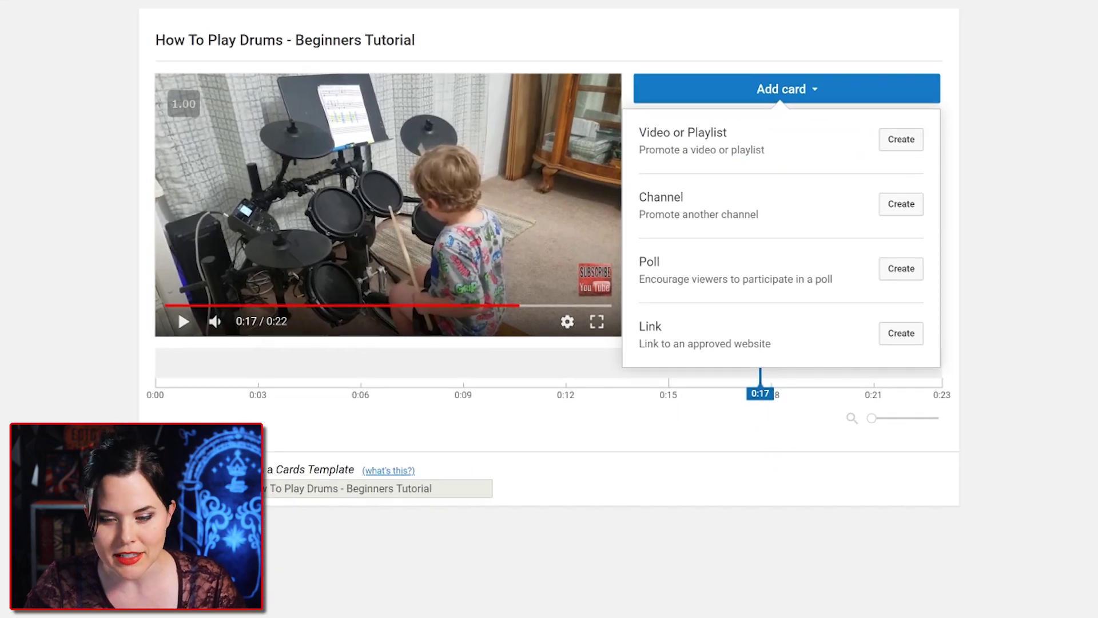
pyautogui.click(900, 139)
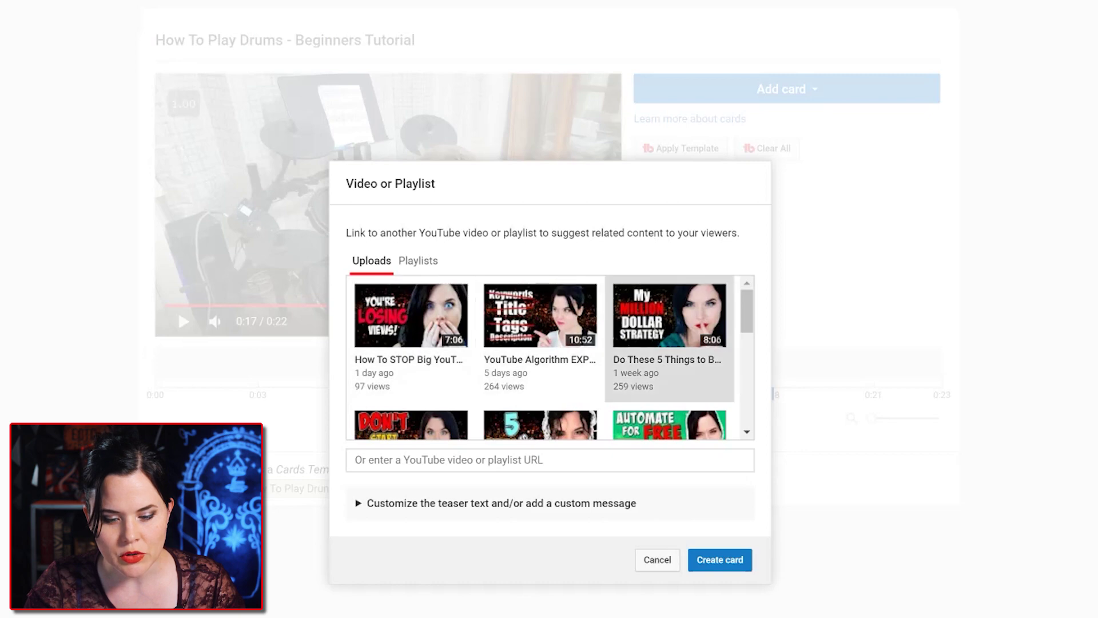
pyautogui.scroll(-5, 550, 357)
pyautogui.scroll(3, 550, 358)
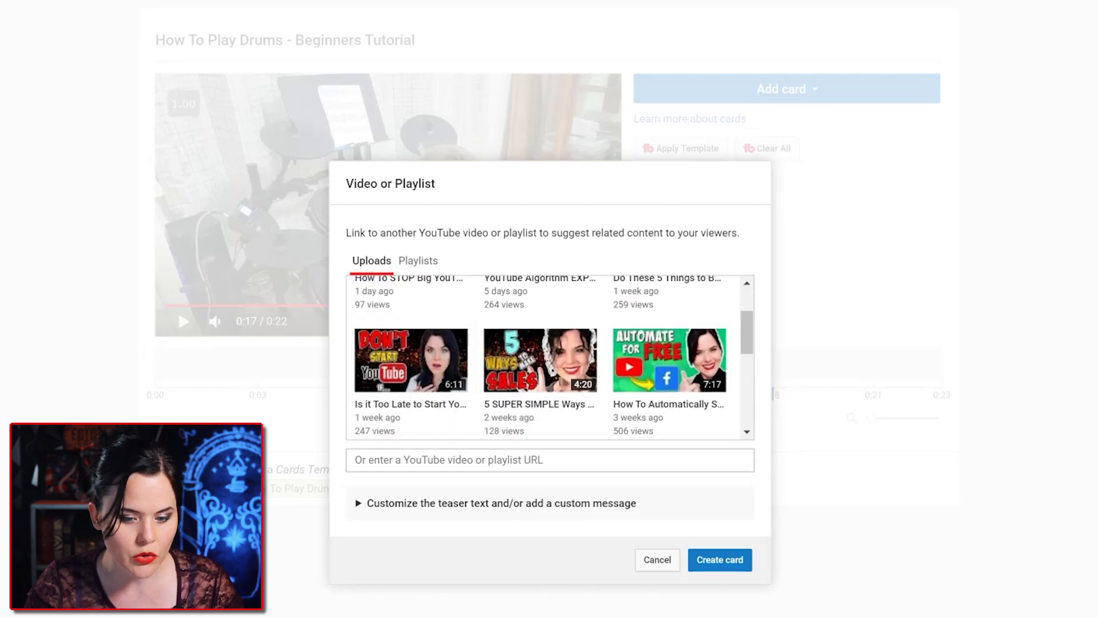
pyautogui.click(355, 459)
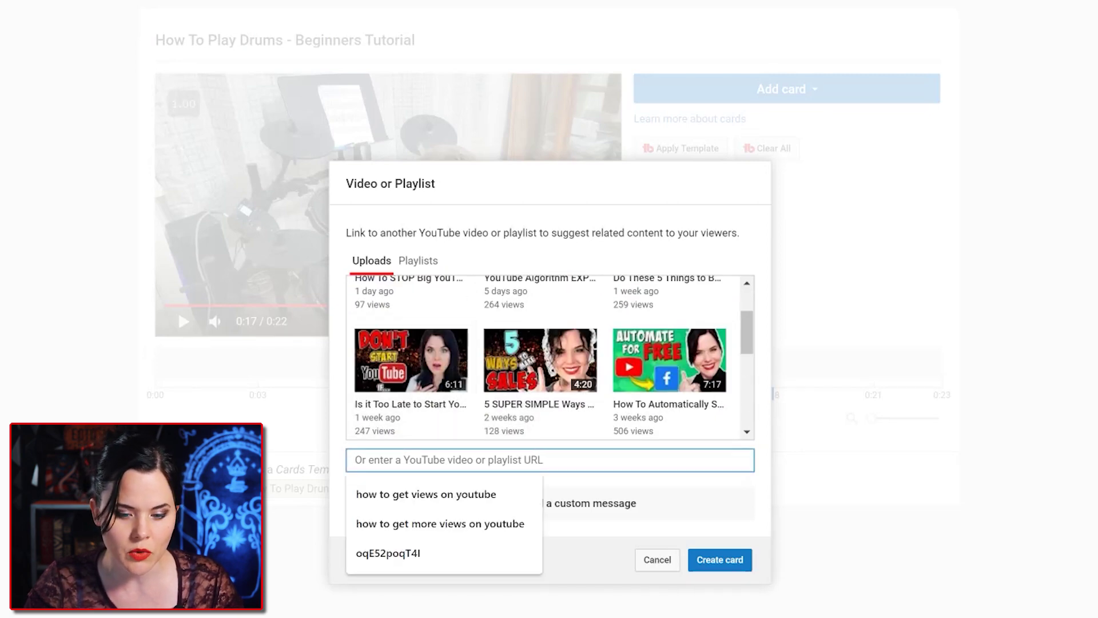
pyautogui.click(669, 379)
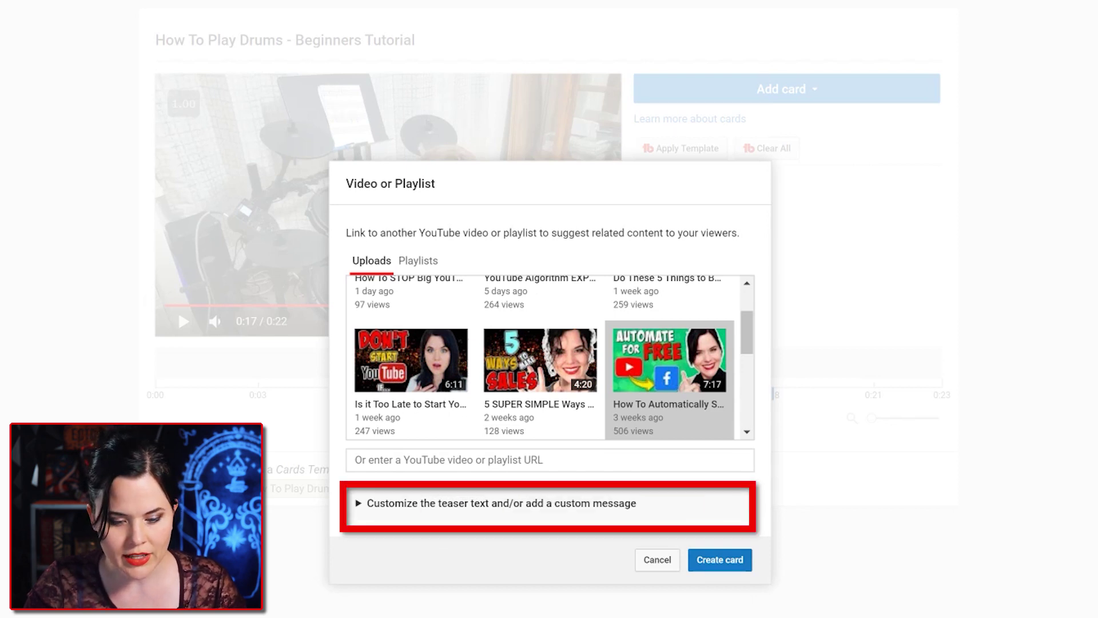
pyautogui.click(404, 504)
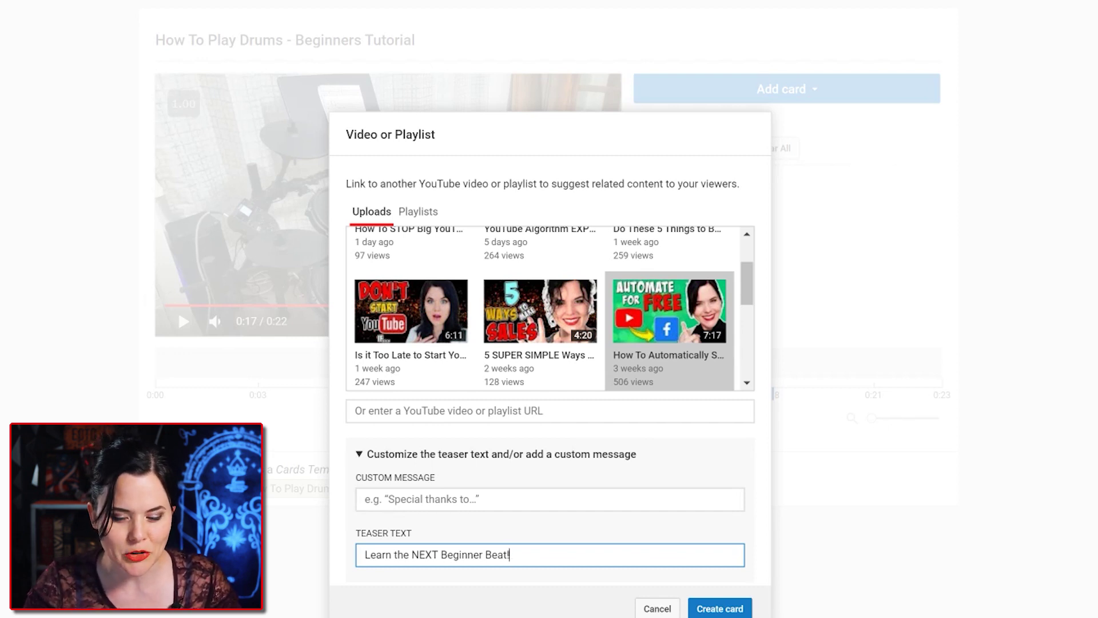
pyautogui.click(713, 608)
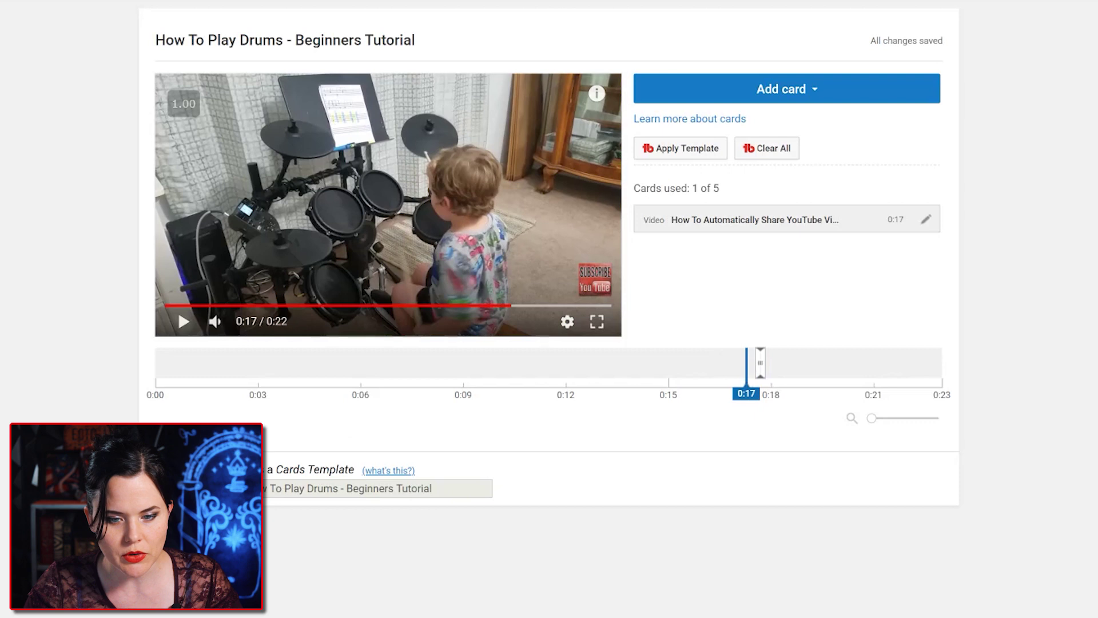
# Play the video to preview the new card, and close the cards editor
pyautogui.press('space')
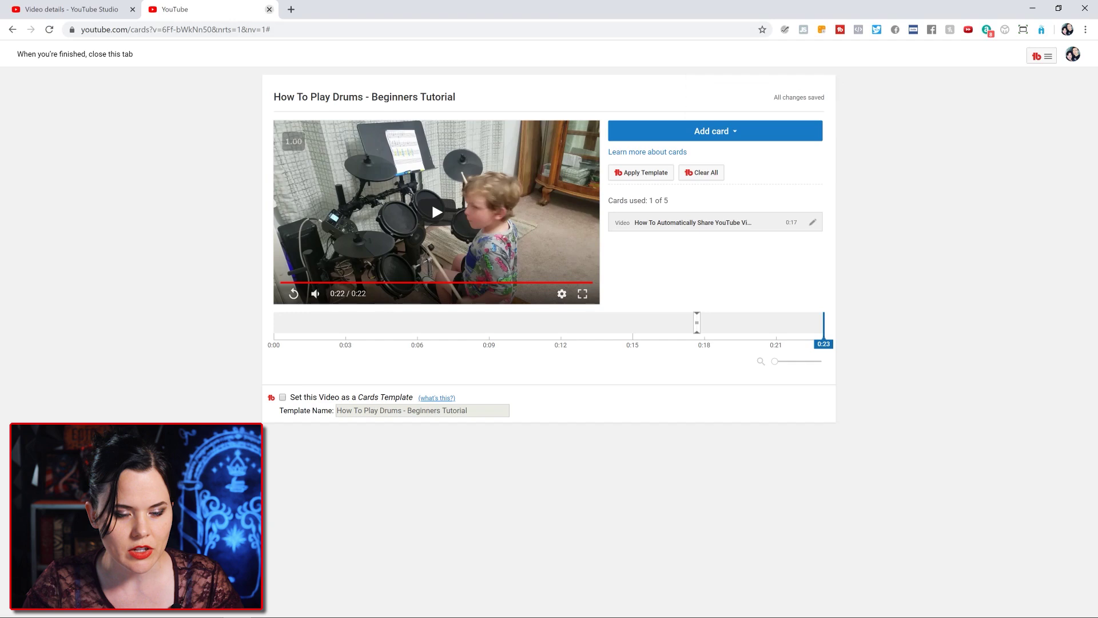
pyautogui.click(269, 9)
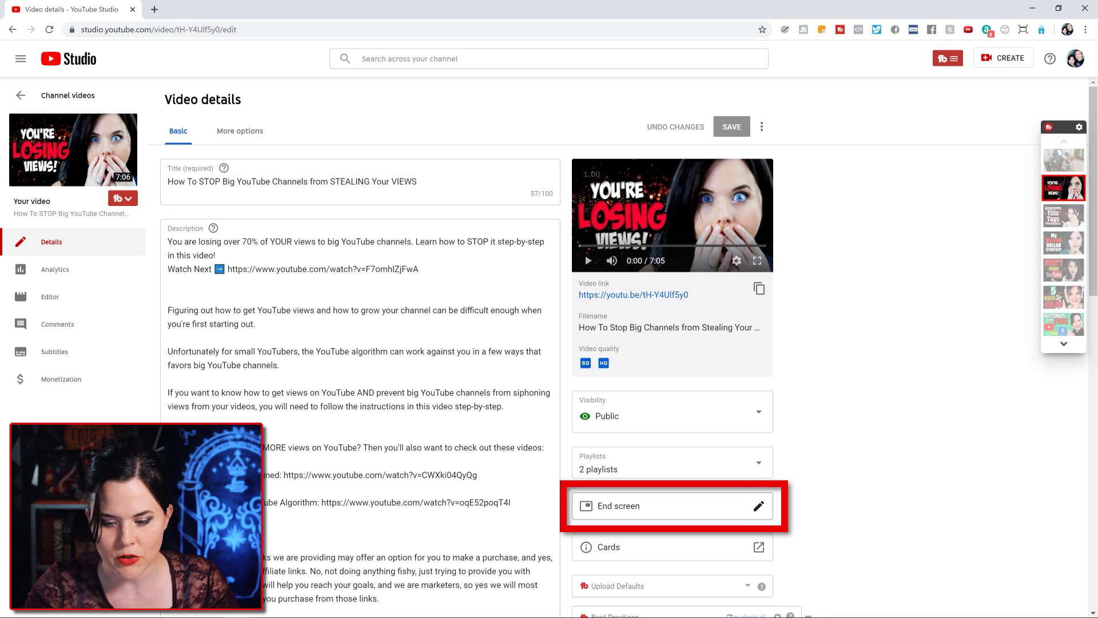
# Add the "1 video, 1 playlist" end screen template to "How To STOP Big YouTube Channels from STEALING Your VIEWS"
pyautogui.click(672, 505)
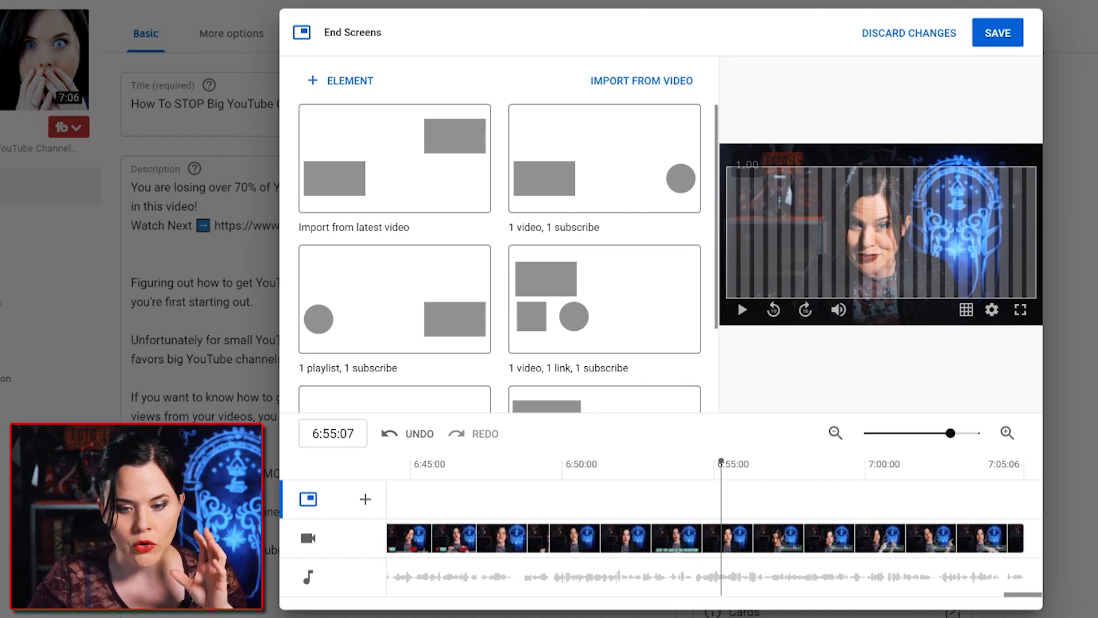
pyautogui.scroll(-2, 604, 257)
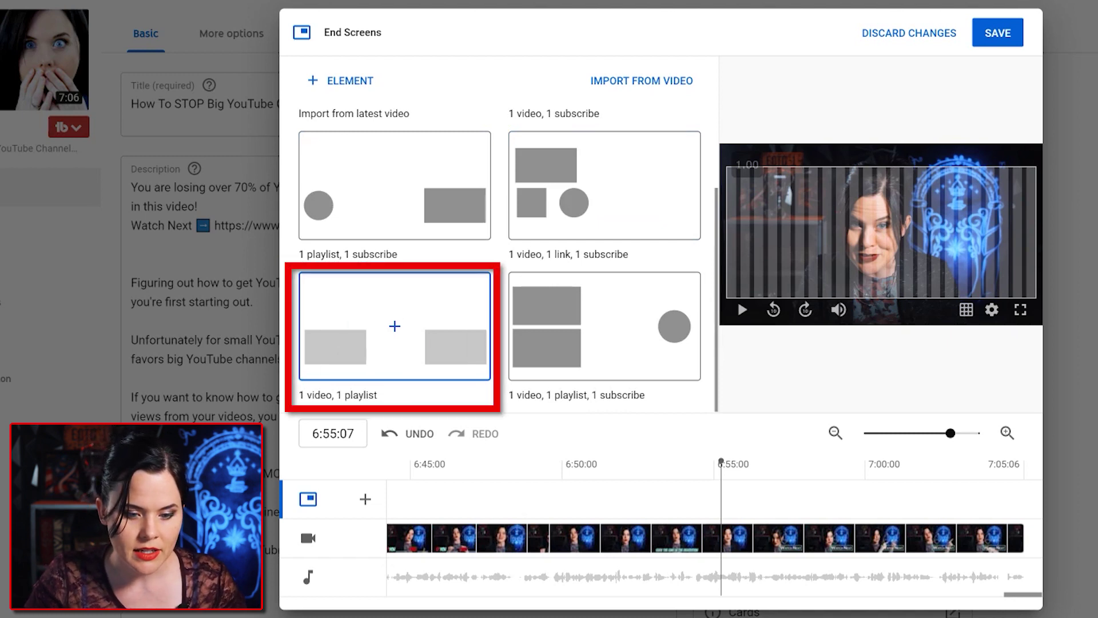
pyautogui.click(395, 326)
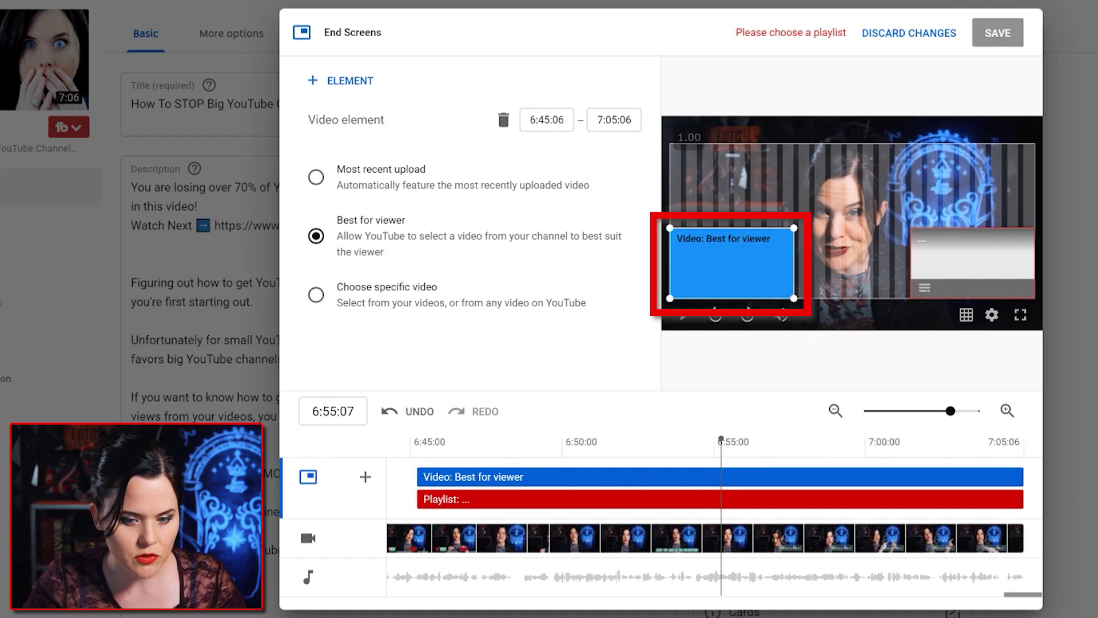
# Make the end screen's video element show the specific video "5 SUPER SIMPLE Ways To MAKE SALES in a YouTube Video"
pyautogui.moveTo(732, 263)
pyautogui.mouseDown()
pyautogui.moveTo(775, 218)
pyautogui.moveTo(731, 179)
pyautogui.moveTo(744, 201)
pyautogui.moveTo(909, 202)
pyautogui.moveTo(732, 262)
pyautogui.mouseUp()
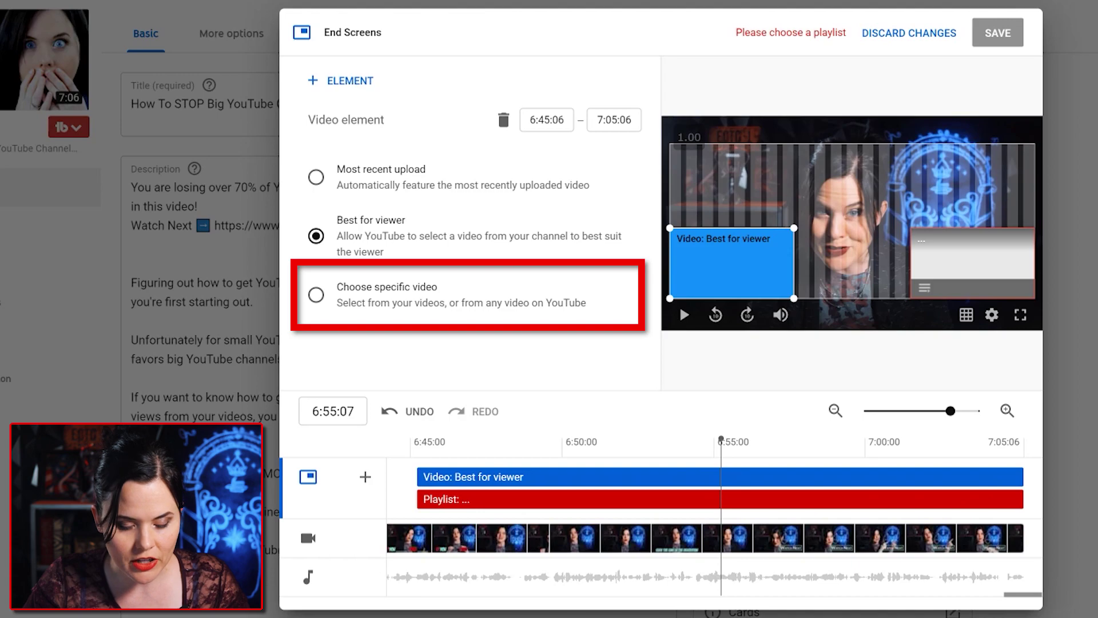
pyautogui.click(316, 295)
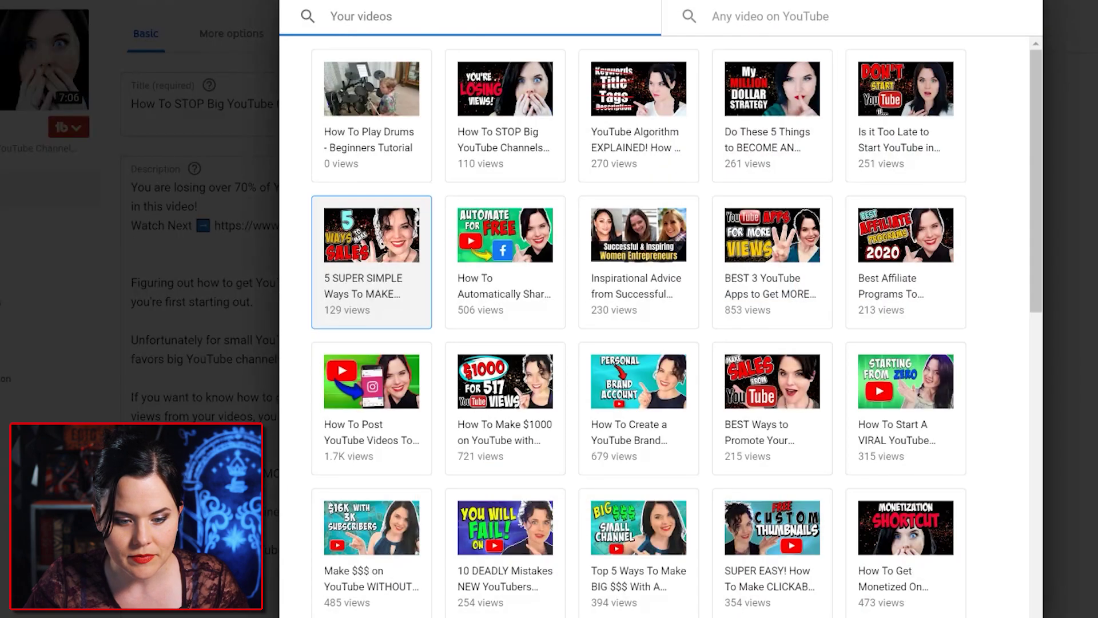
pyautogui.scroll(-5, 676, 326)
pyautogui.scroll(4, 676, 326)
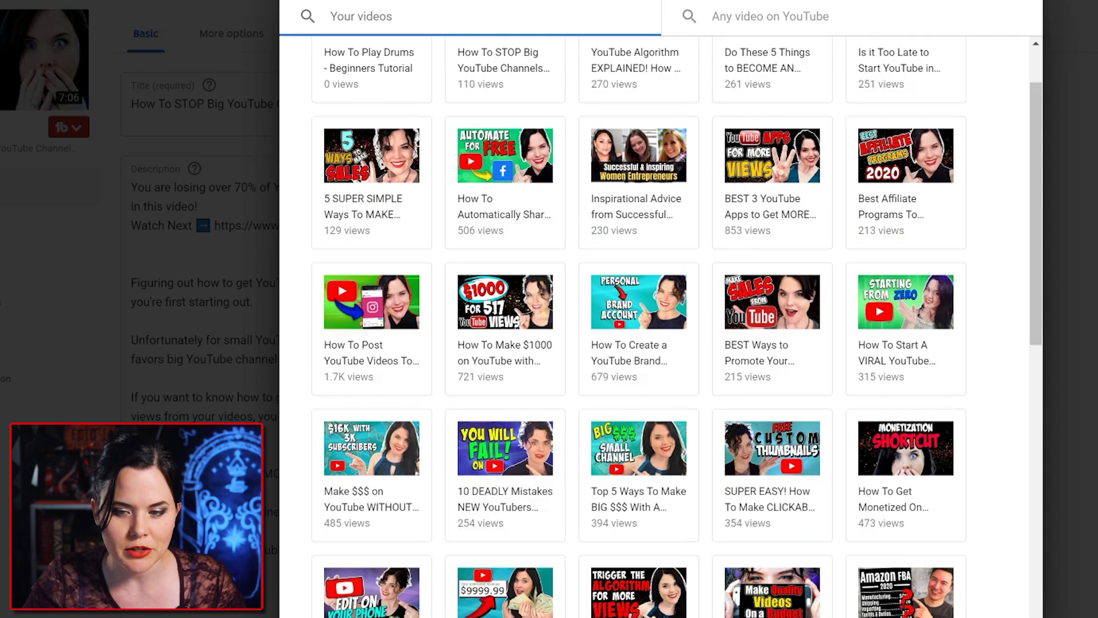
pyautogui.click(372, 183)
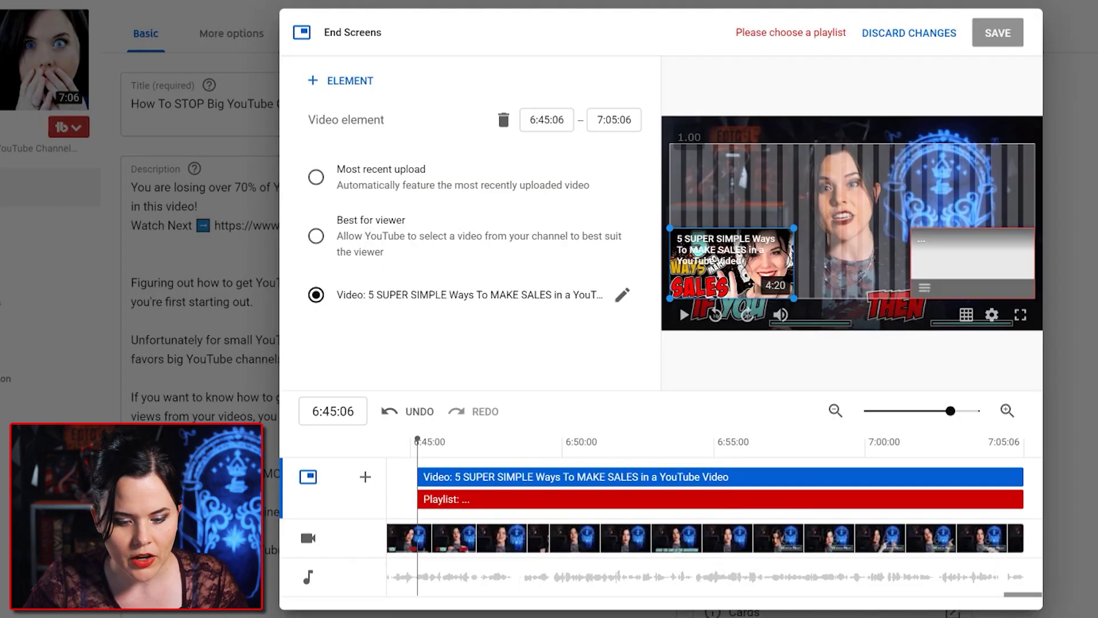
# Make the end screen's playlist element show the specific playlist "YouTube SEO and Algorithm Explained"
pyautogui.click(972, 263)
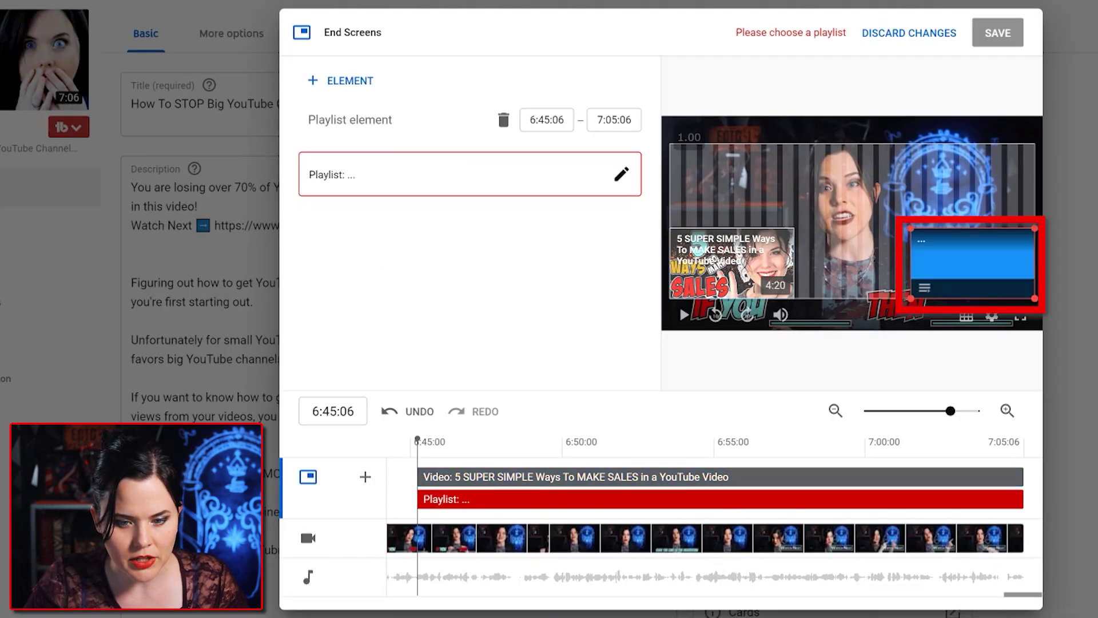
pyautogui.click(621, 174)
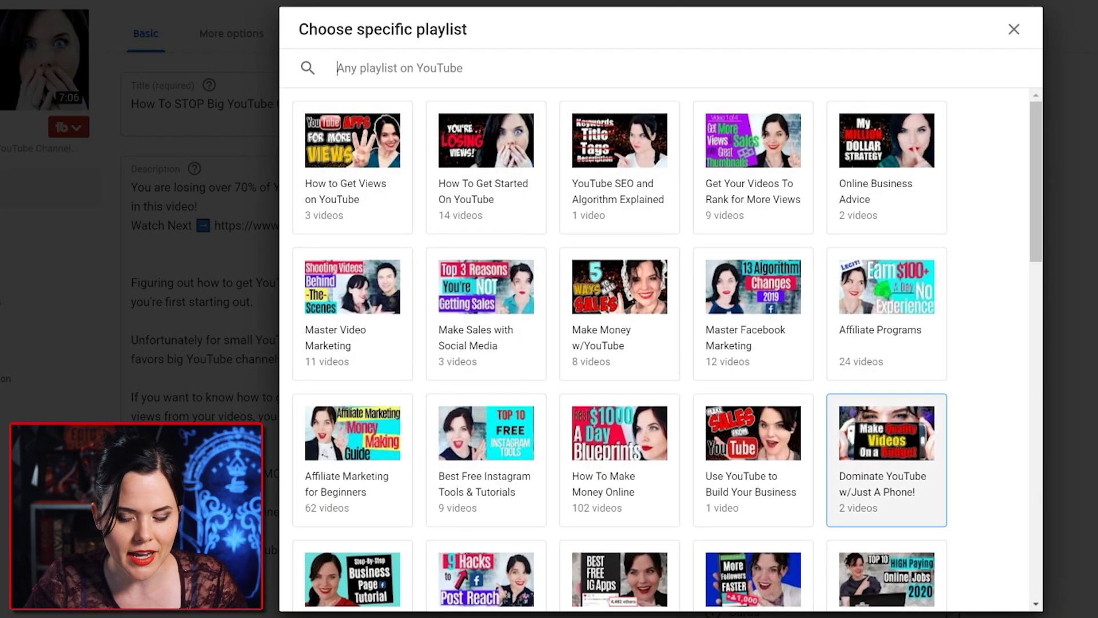
pyautogui.click(1014, 28)
pyautogui.moveTo(972, 262)
pyautogui.mouseDown()
pyautogui.moveTo(965, 178)
pyautogui.moveTo(750, 179)
pyautogui.moveTo(972, 226)
pyautogui.moveTo(972, 263)
pyautogui.mouseUp()
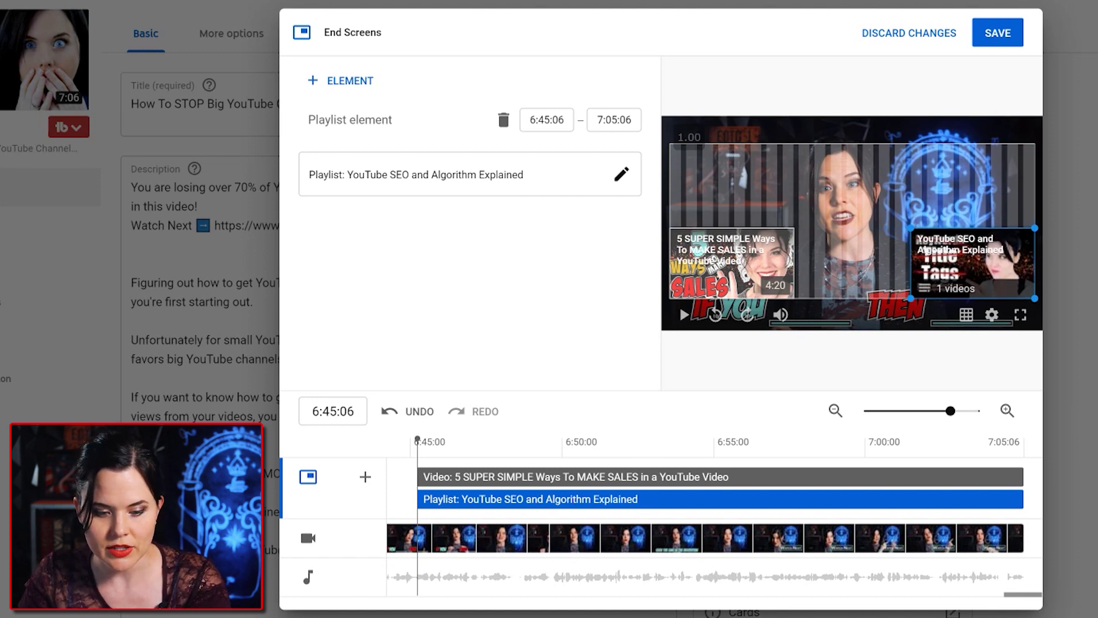
# Replace the end screen's playlist element with a Subscribe element placed in the lower-right area of the video frame
pyautogui.press('Delete')
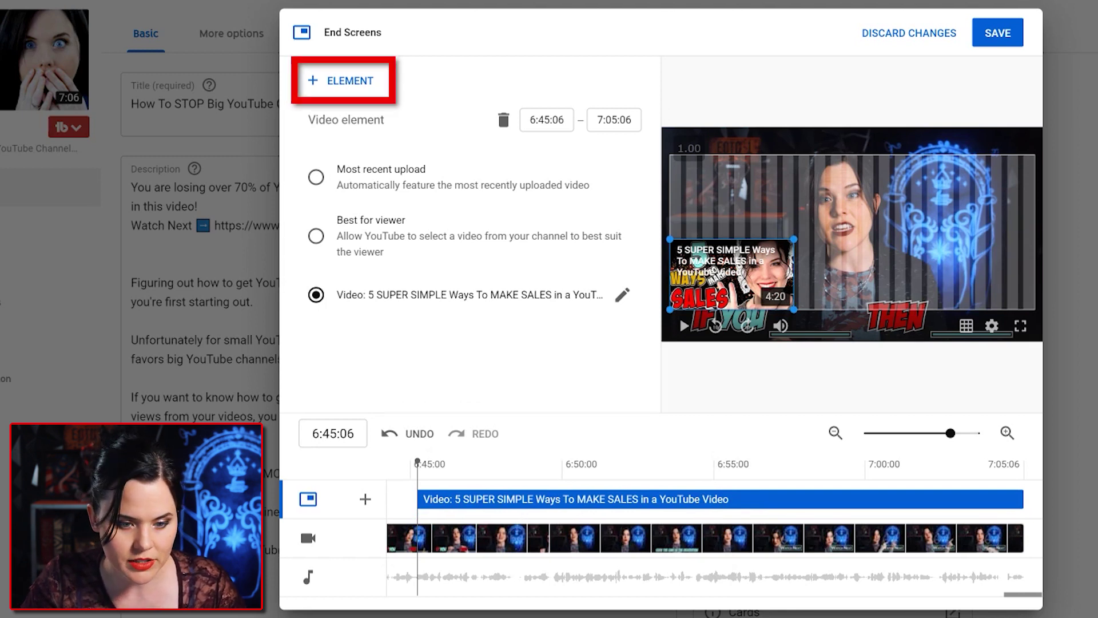
pyautogui.click(352, 76)
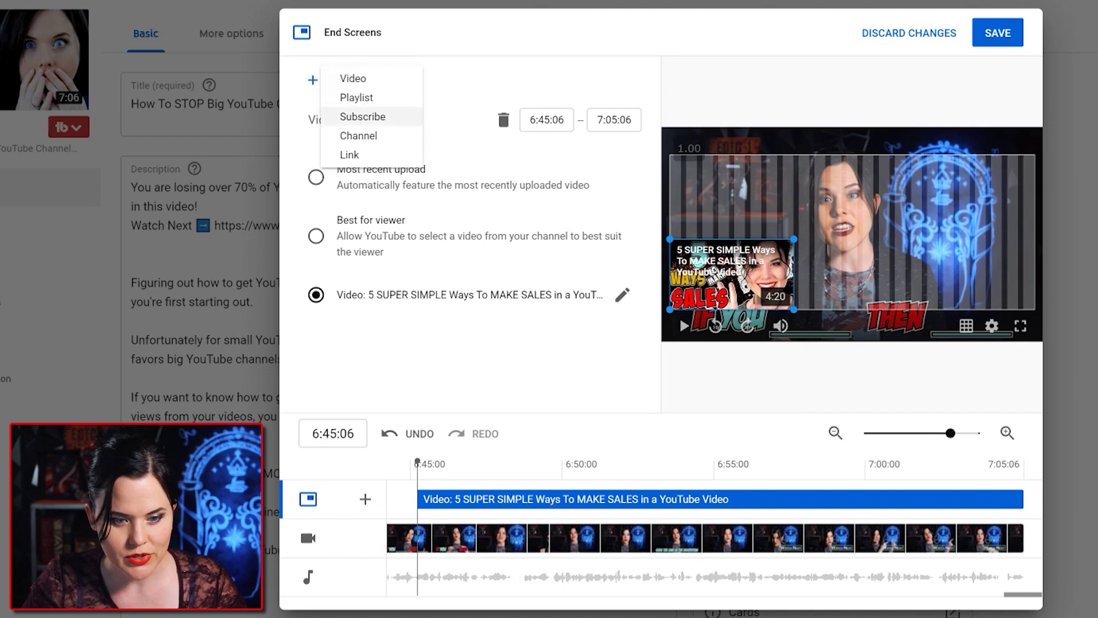
pyautogui.click(397, 109)
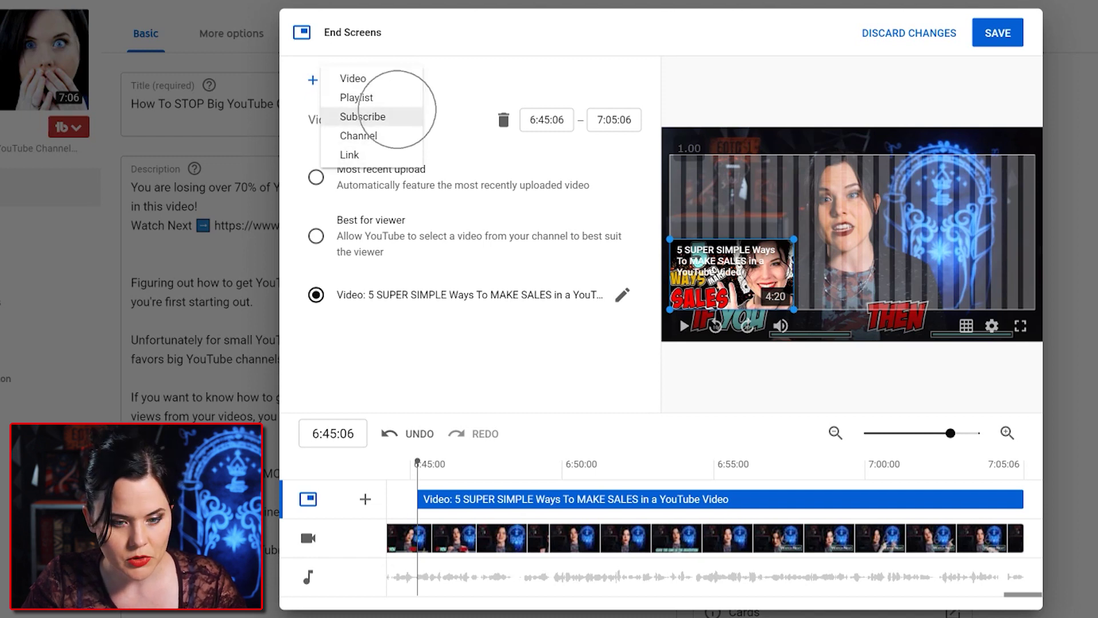
pyautogui.click(396, 112)
pyautogui.moveTo(699, 174); pyautogui.dragTo(988, 262)
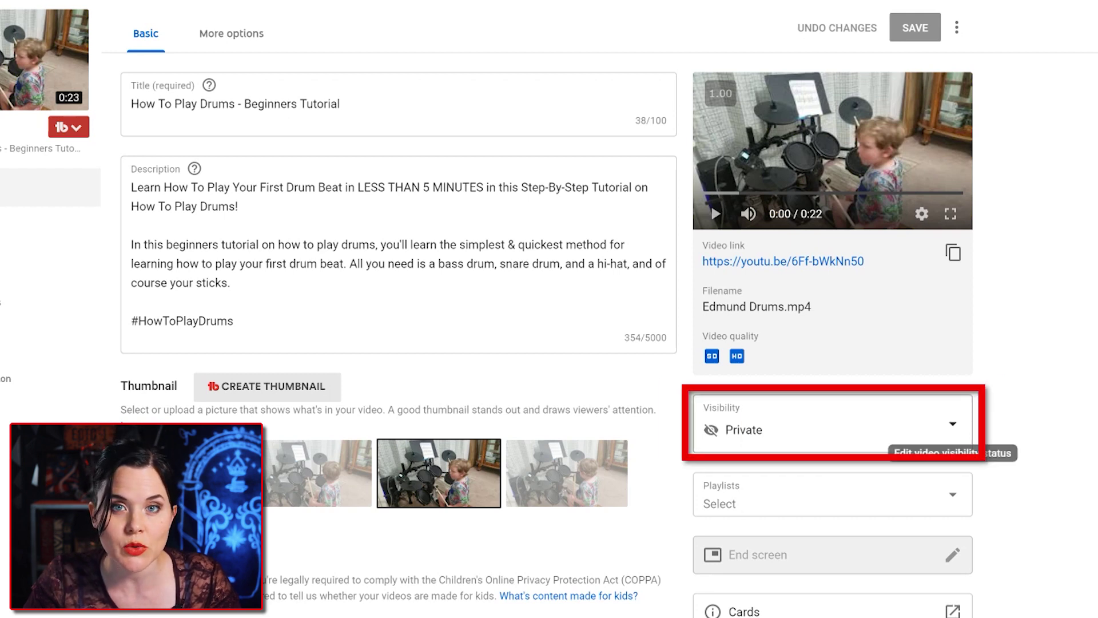
# Choose scheduled publishing as the visibility of "How To Play Drums - Beginners Tutorial"
pyautogui.click(946, 430)
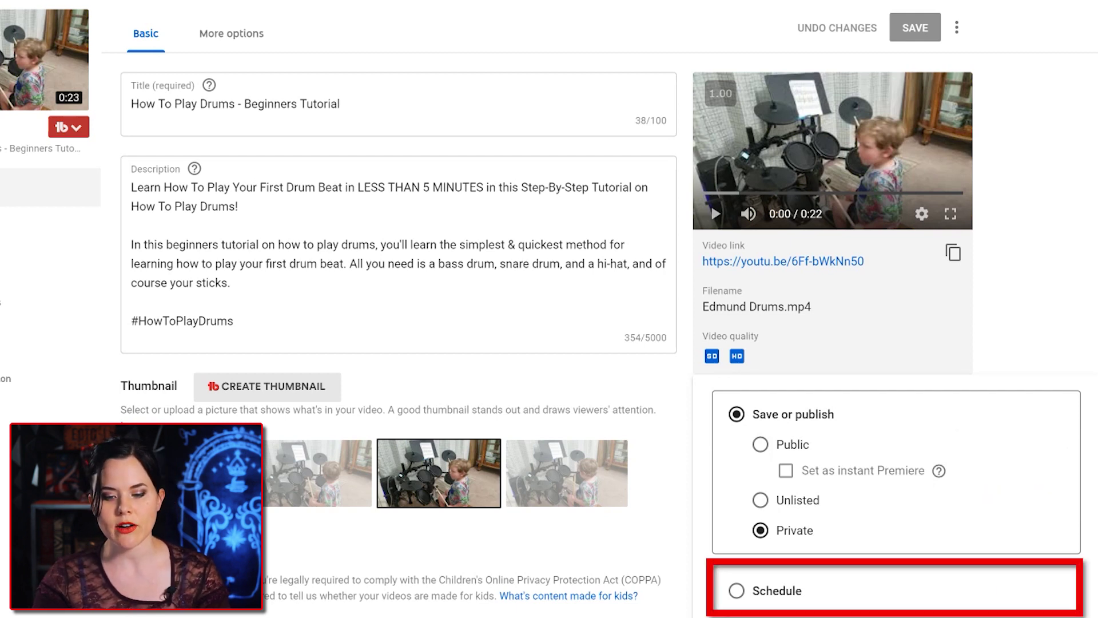
pyautogui.click(760, 444)
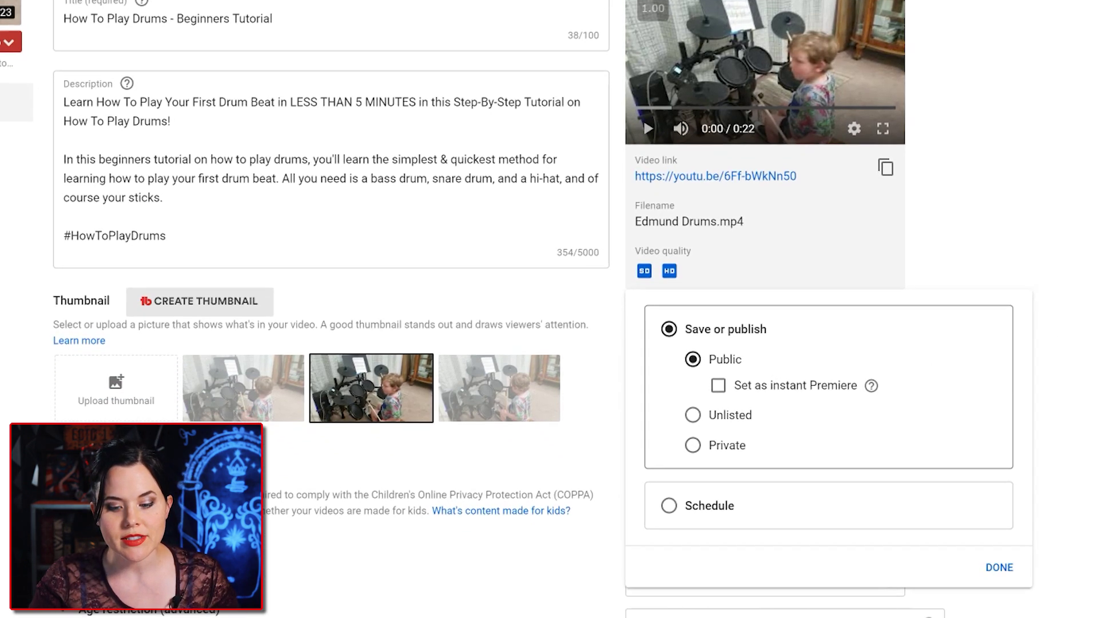
pyautogui.click(736, 590)
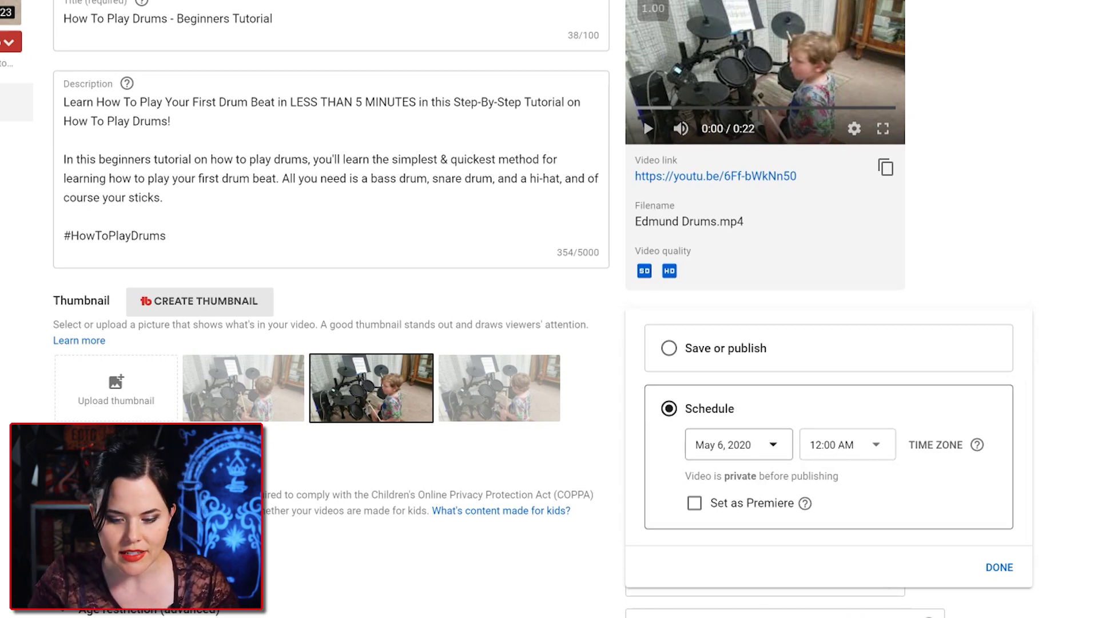
# Set the scheduled publish time to 7:00 AM on May 6, 2020 and save the video details
pyautogui.click(738, 445)
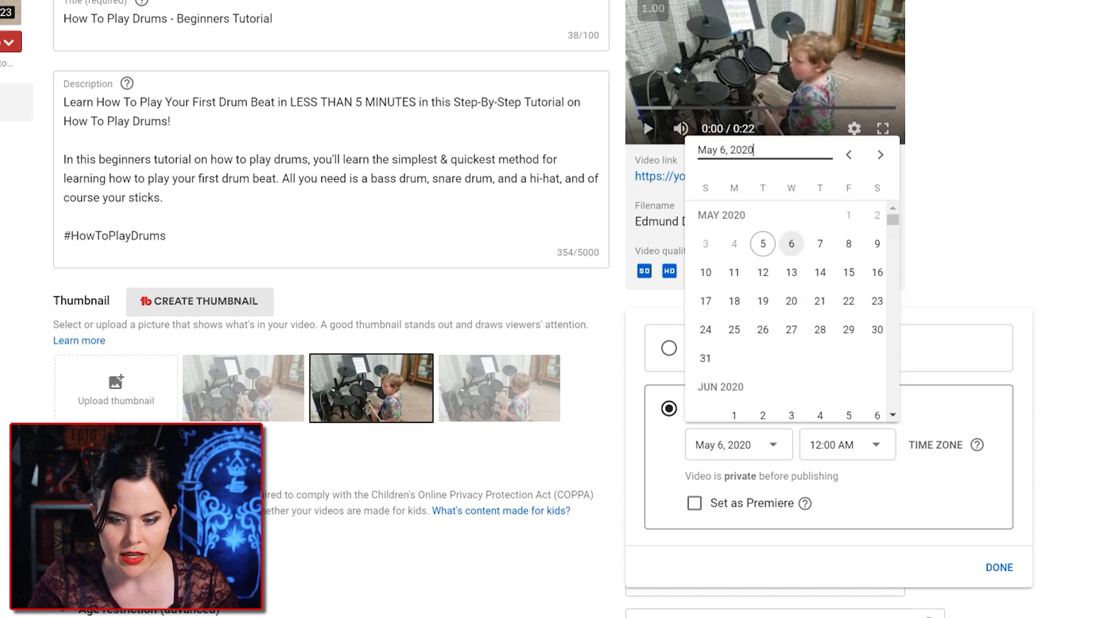
pyautogui.click(847, 445)
pyautogui.click(847, 445)
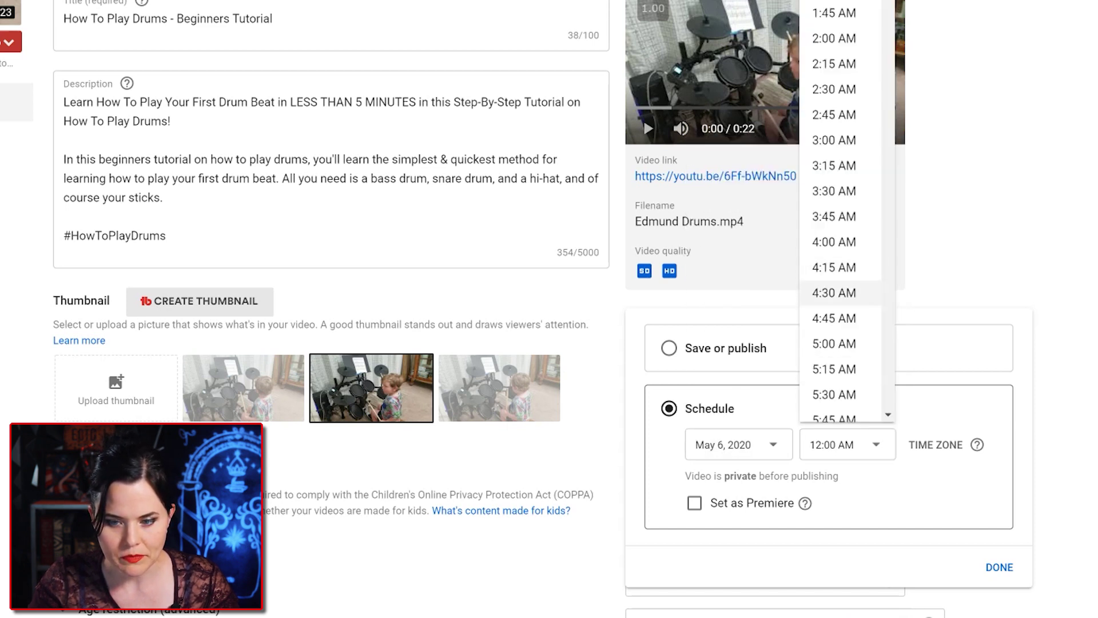
pyautogui.scroll(-7, 840, 344)
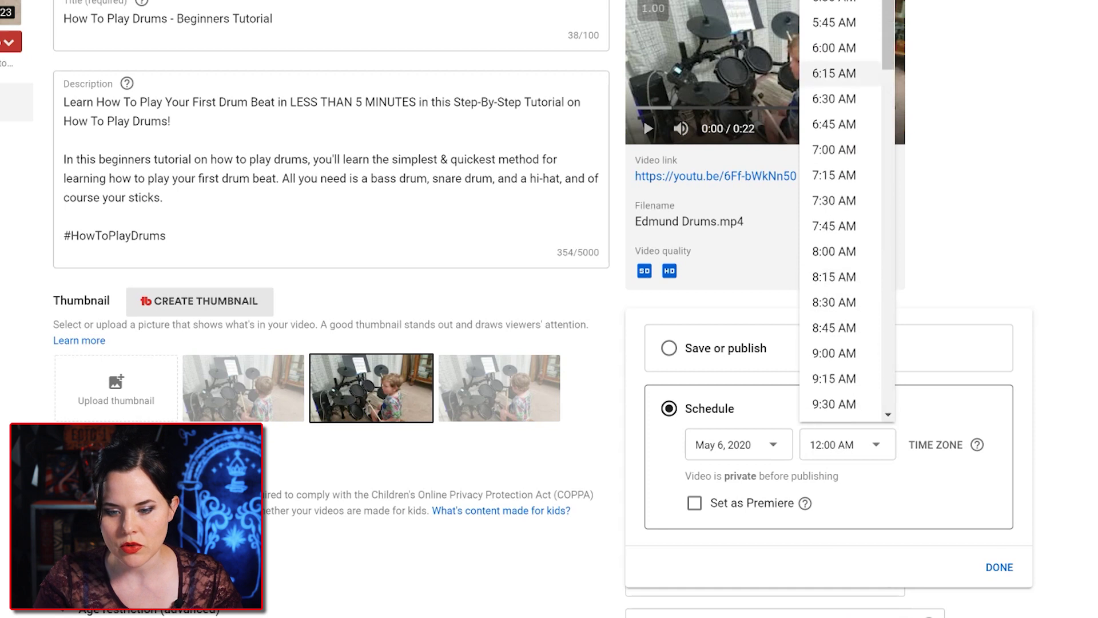
pyautogui.click(840, 149)
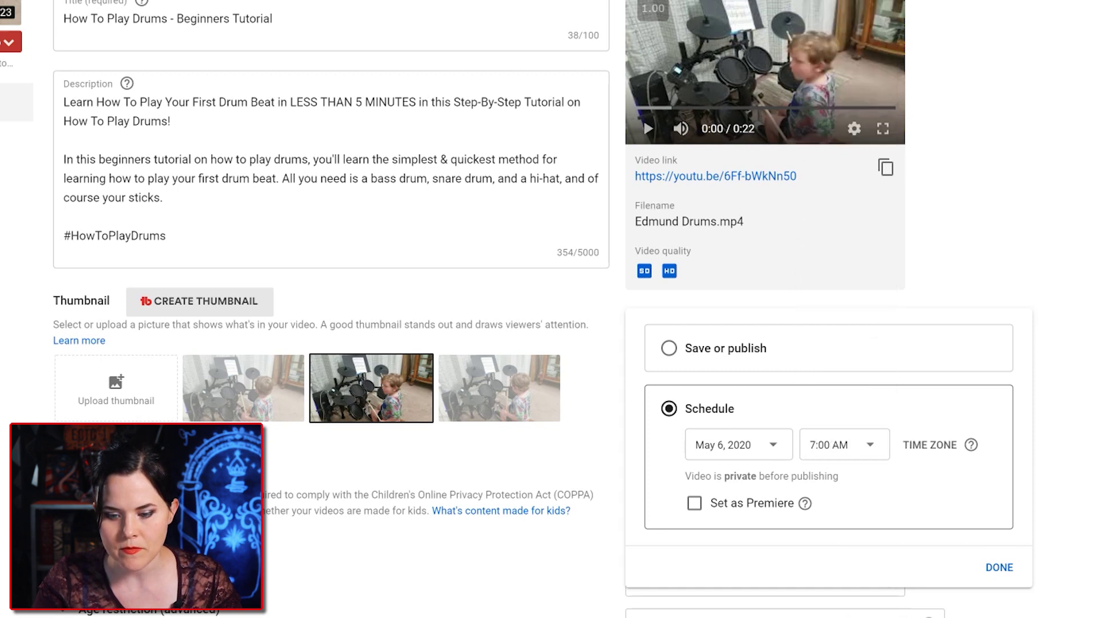
pyautogui.moveTo(971, 445)
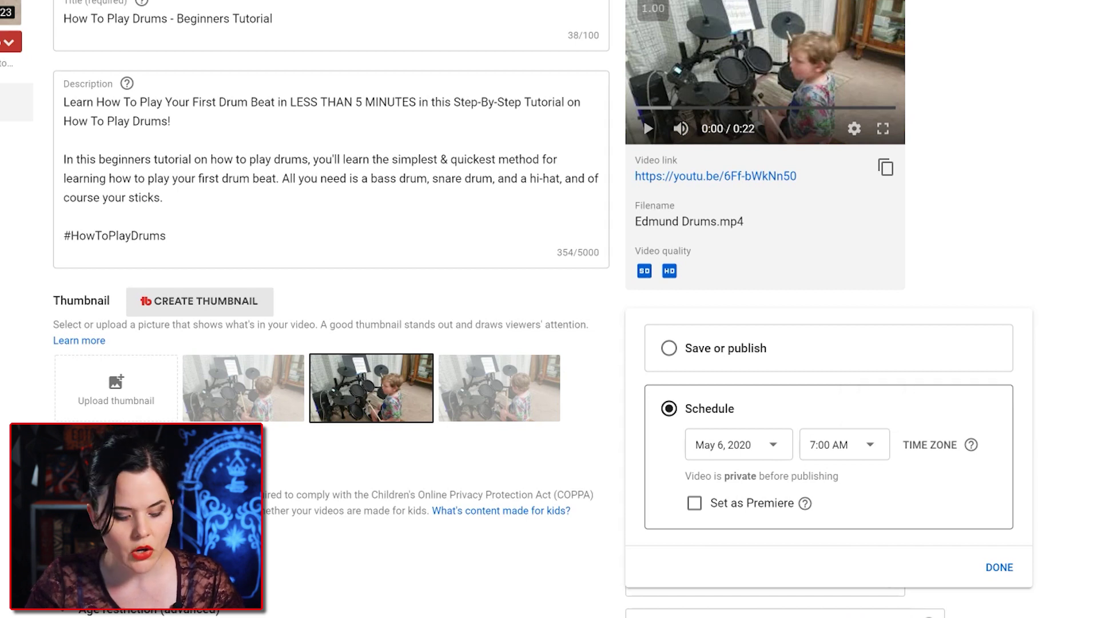
pyautogui.click(1000, 567)
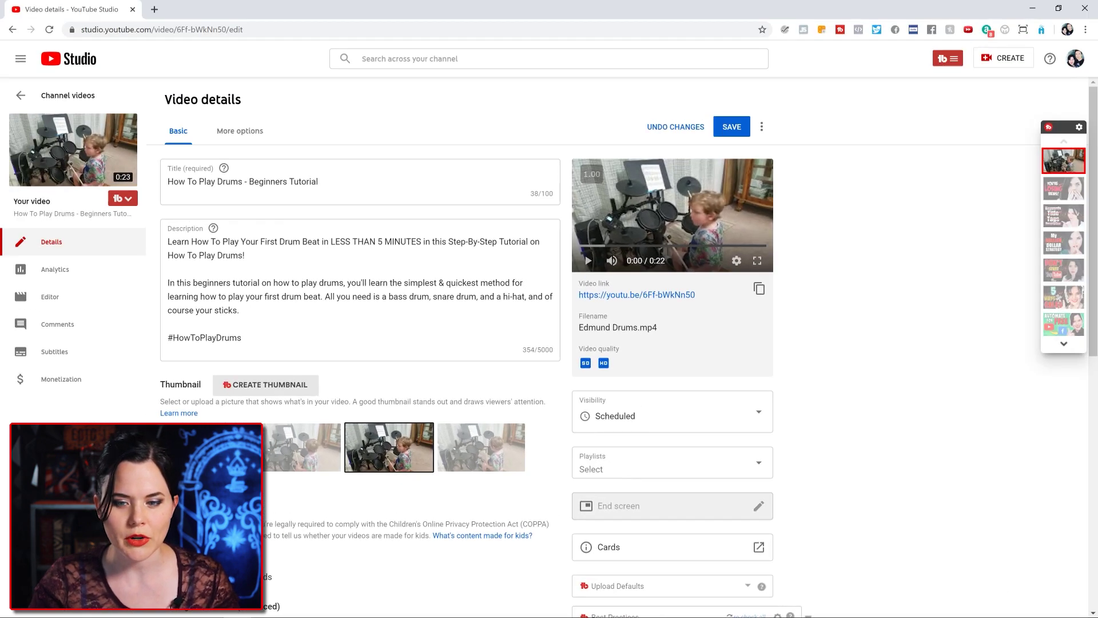
pyautogui.click(731, 127)
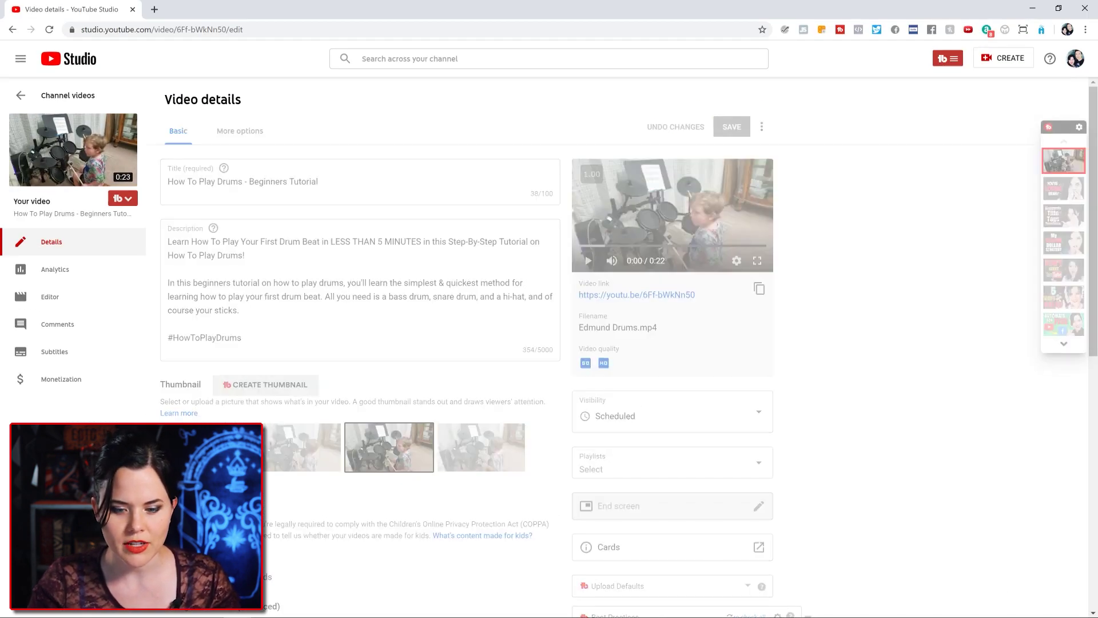